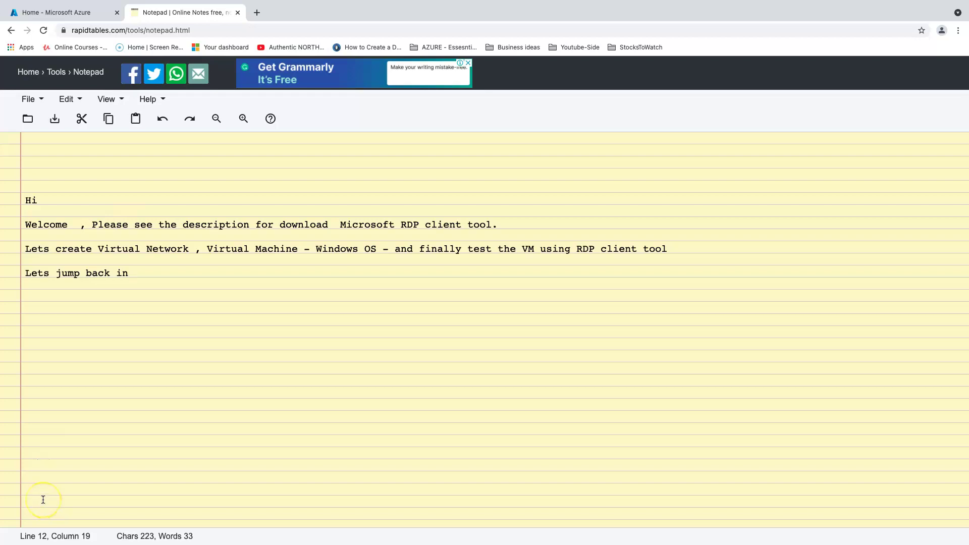
# Step: Dismiss the print dialog, then start a new virtual network from a 'virtual' search in Azure
pyautogui.click(750, 451)
pyautogui.click(64, 12)
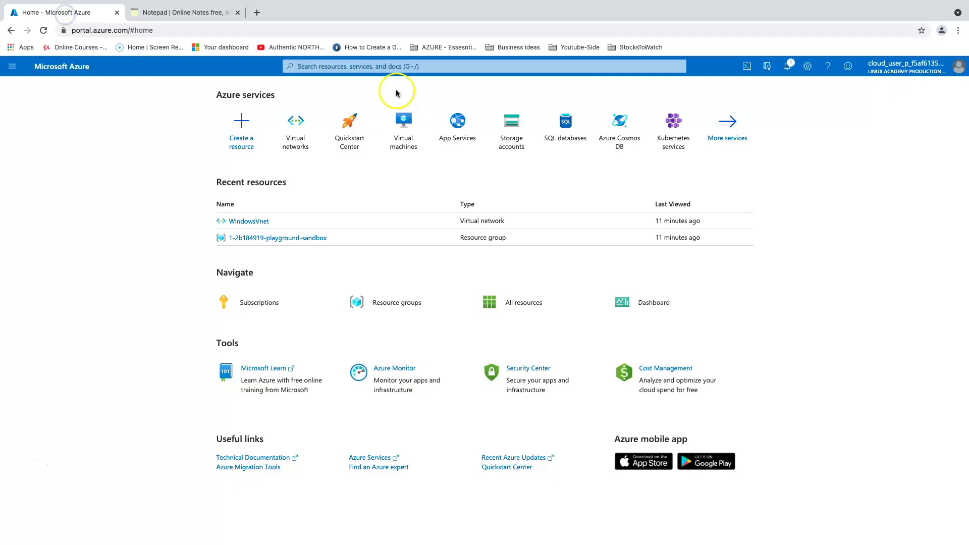
pyautogui.click(361, 66)
pyautogui.write('virtual')
pyautogui.press('Return')
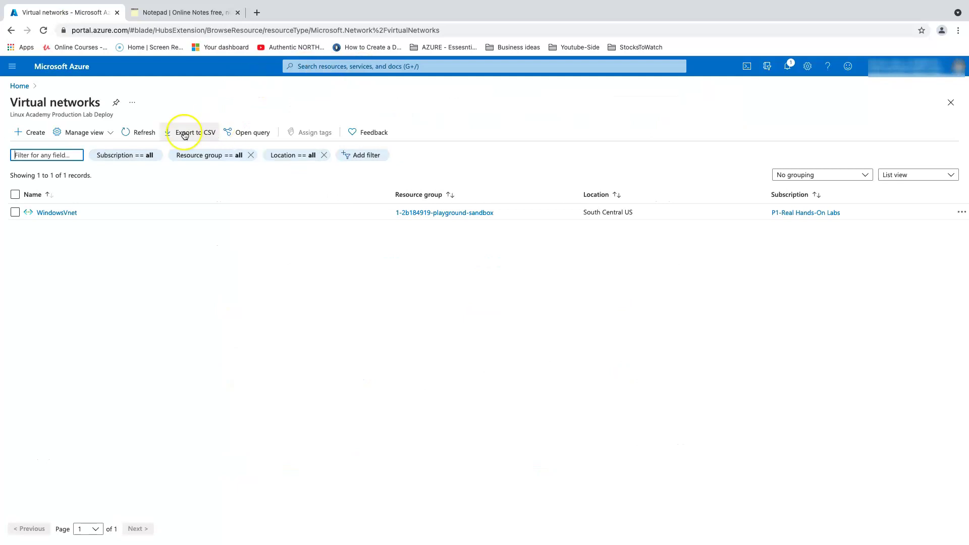
pyautogui.click(31, 132)
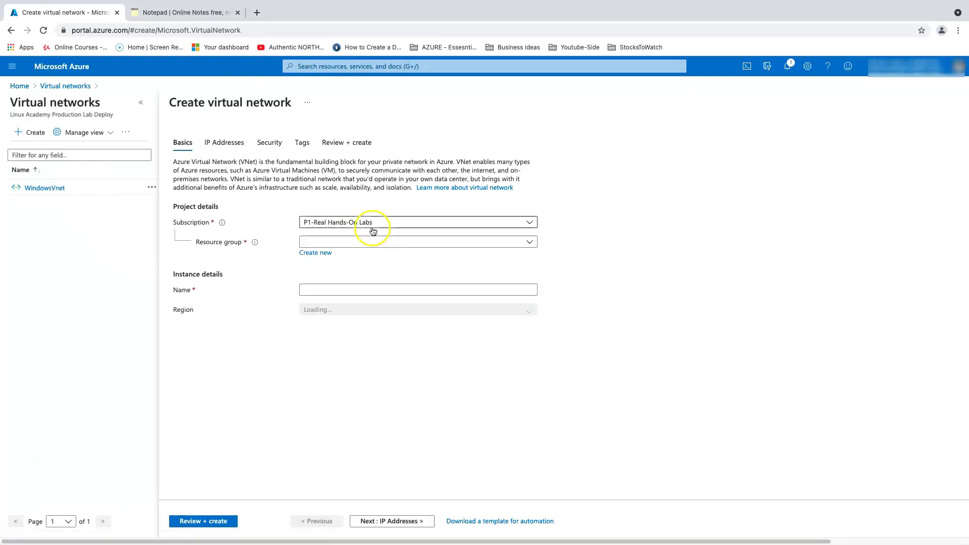
# Step: Name the network WindowsNetwork in the playground sandbox resource group and run Review + create validation
pyautogui.click(322, 242)
pyautogui.click(327, 276)
pyautogui.click(327, 289)
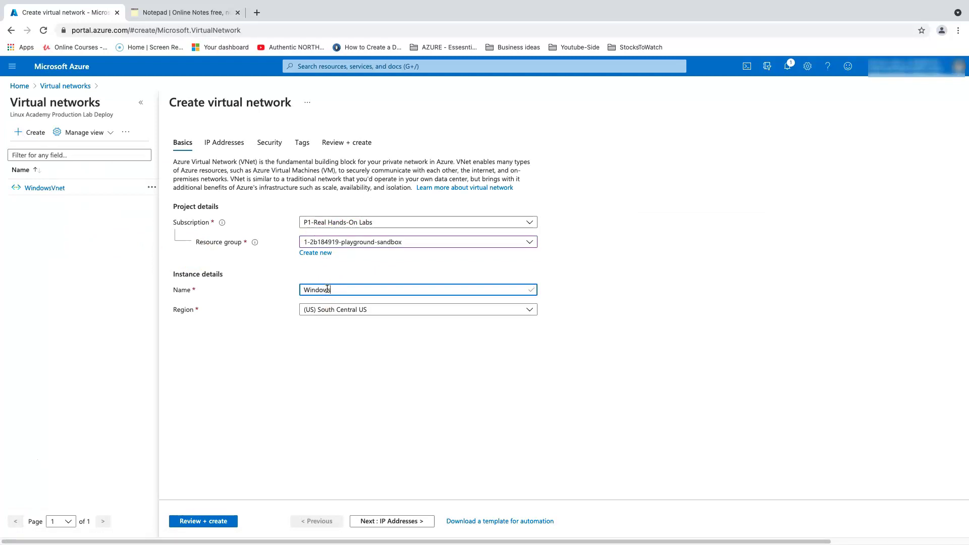
pyautogui.write('WindowsNetwork')
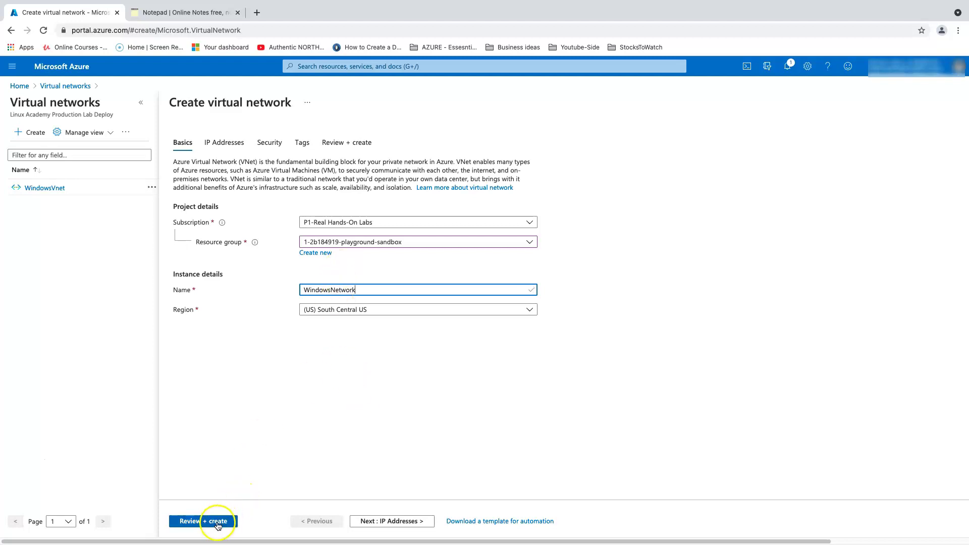
pyautogui.click(373, 520)
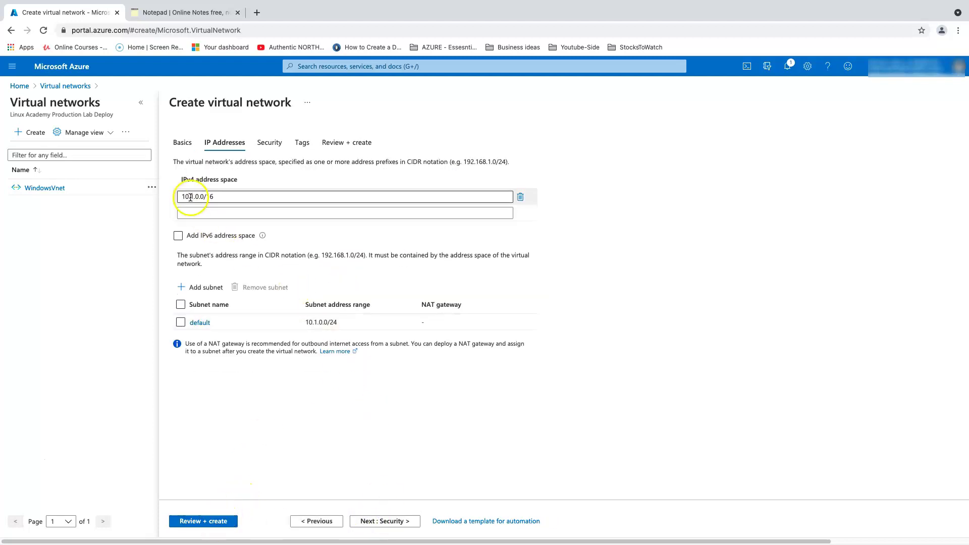
pyautogui.click(213, 522)
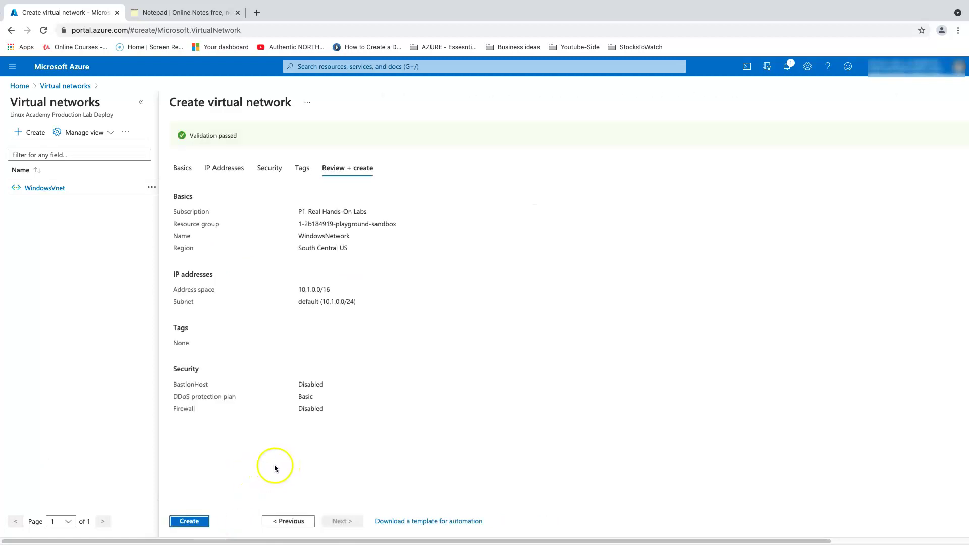
# Step: Deploy WindowsNetwork, view its resource overview, then go back to the Azure Home page
pyautogui.click(182, 521)
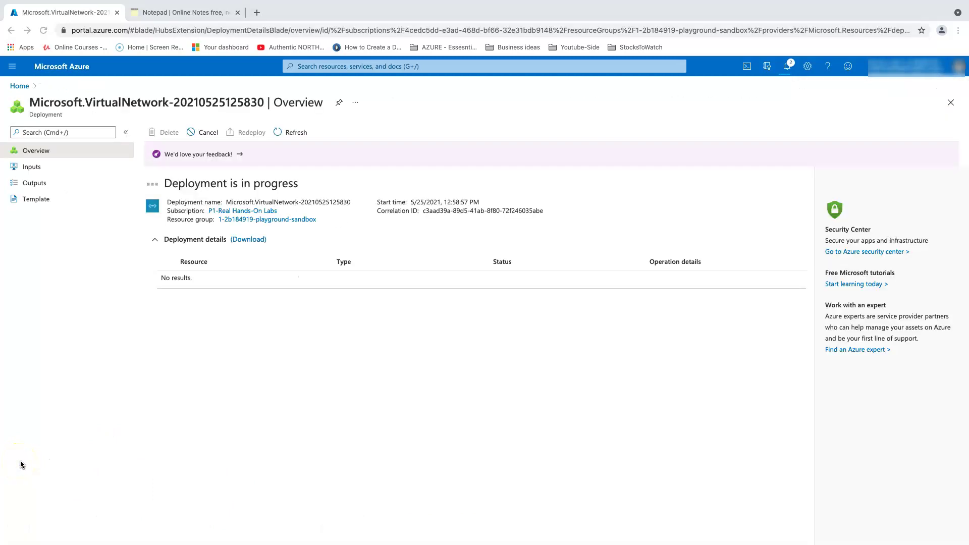
pyautogui.click(197, 276)
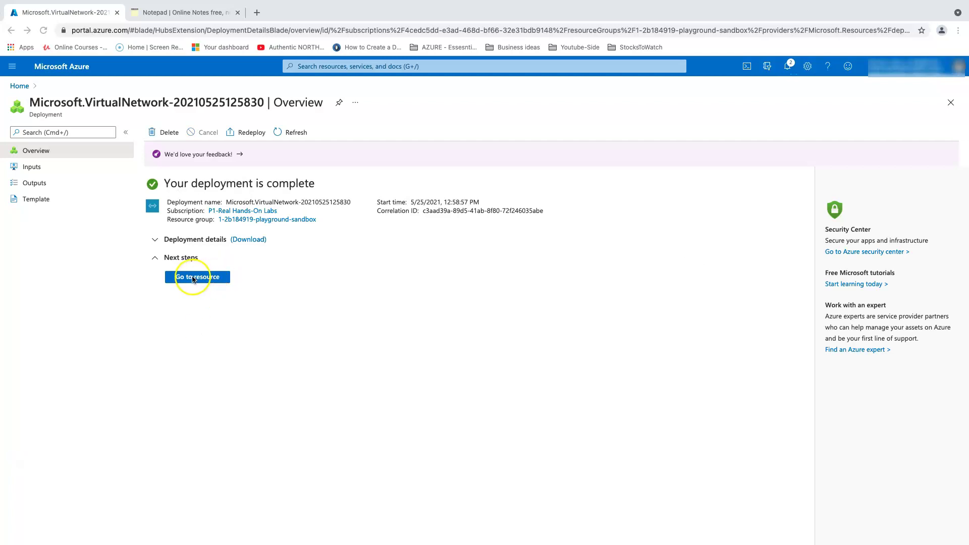
pyautogui.click(193, 277)
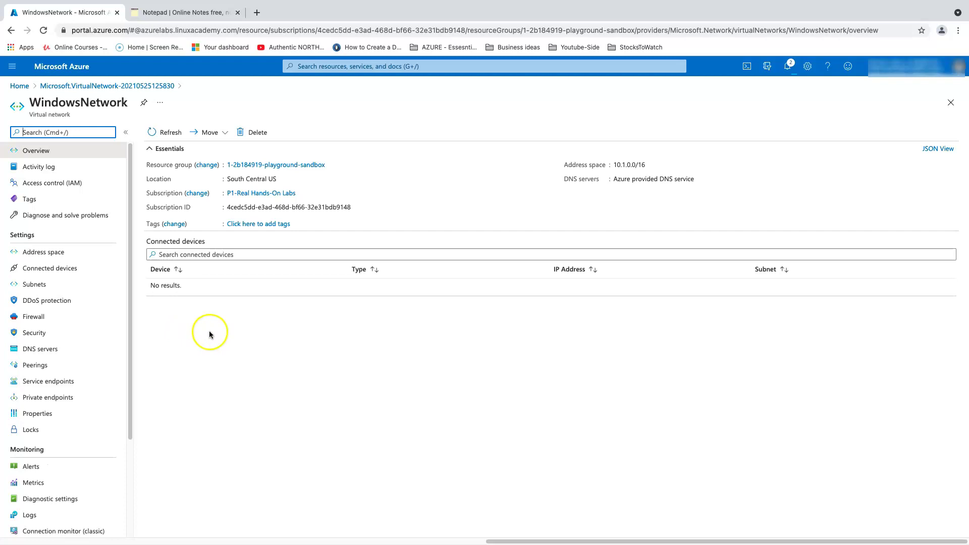
pyautogui.click(23, 86)
# Step: Search 'virtual', open Virtual machines, and choose Add > Virtual machine
pyautogui.click(316, 67)
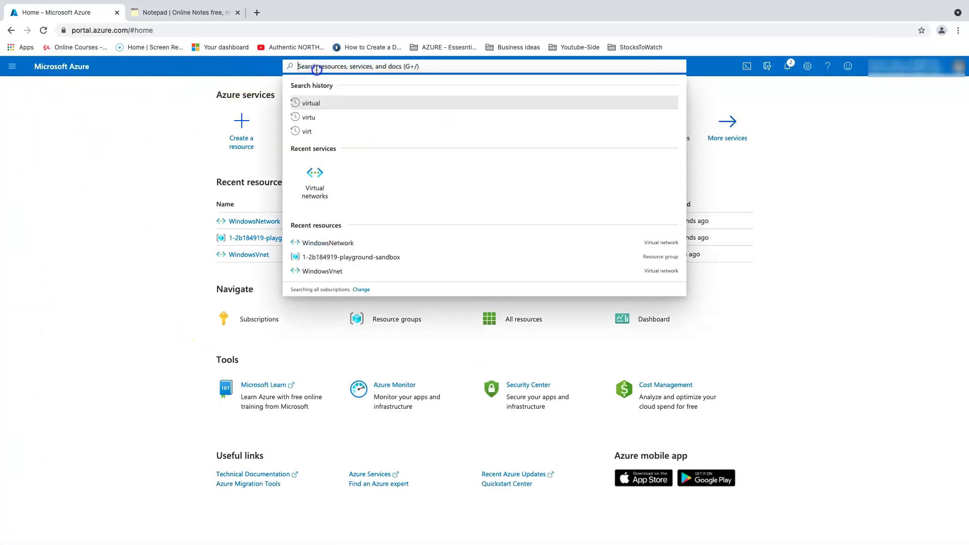
pyautogui.write('virtual')
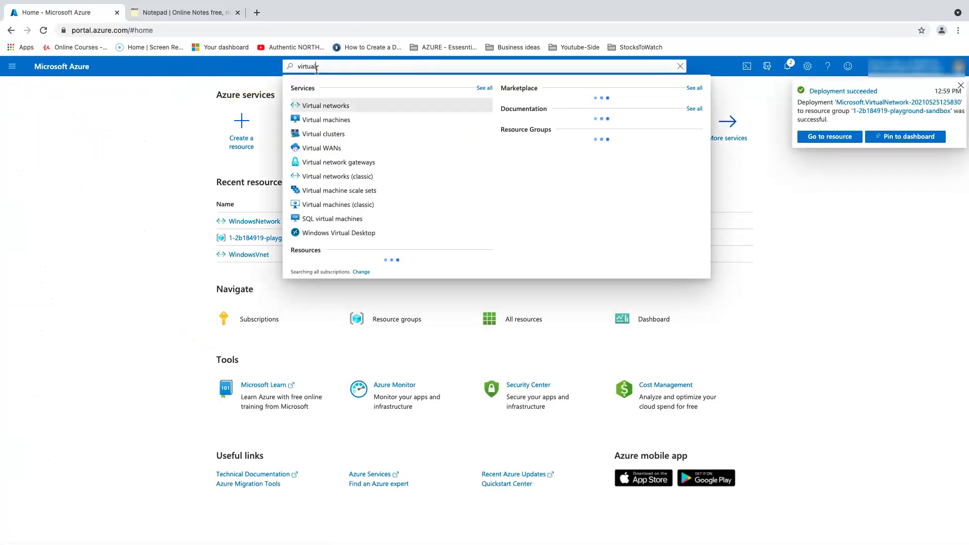
pyautogui.click(310, 119)
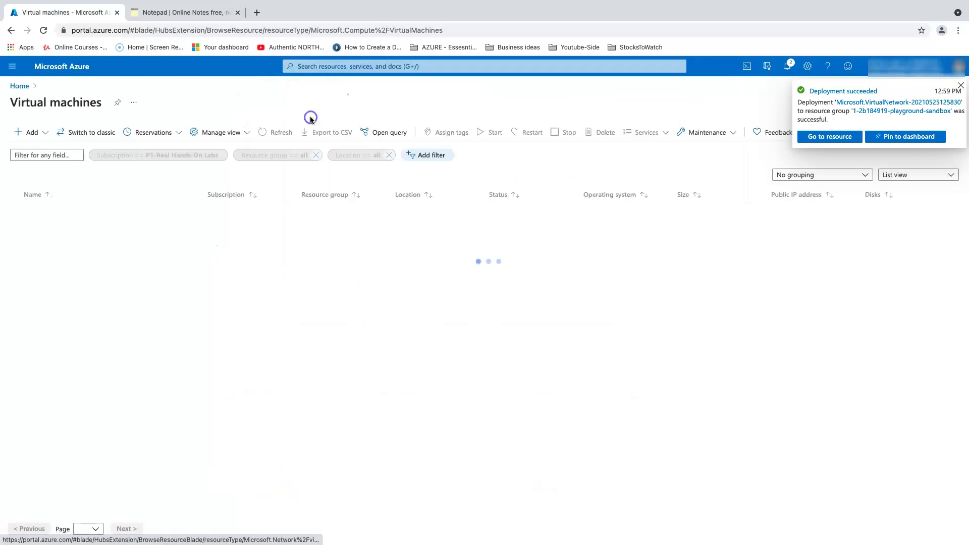
pyautogui.click(30, 132)
pyautogui.click(44, 150)
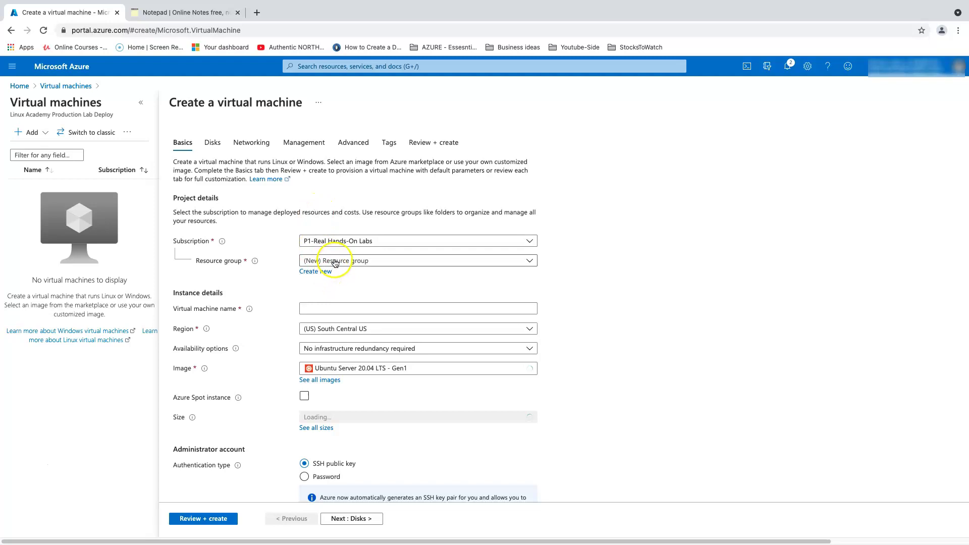
# Step: Put WindowsVirtualMachine in the playground sandbox resource group with the Windows Server 2019 Datacenter image
pyautogui.click(335, 262)
pyautogui.click(336, 292)
pyautogui.click(330, 309)
pyautogui.write('WindowsVirtualMachine')
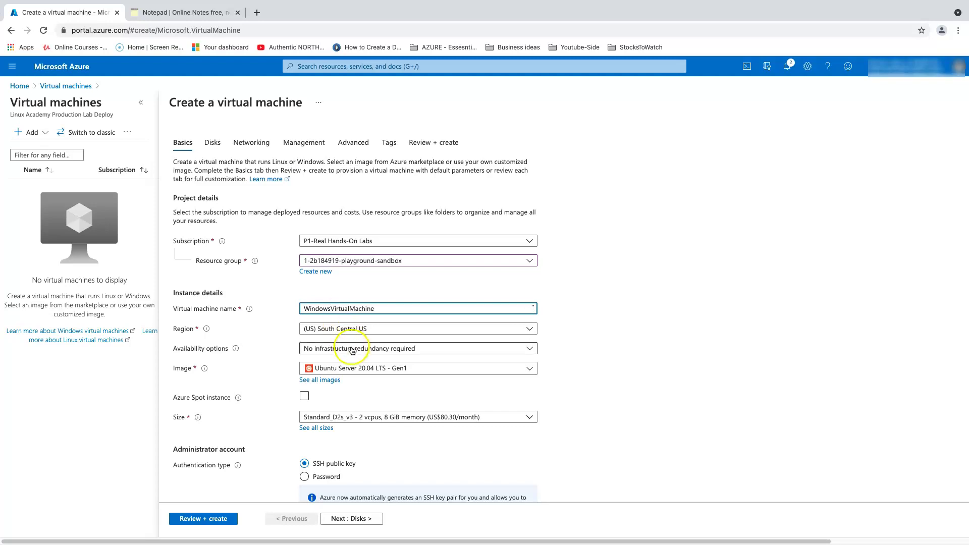
pyautogui.click(355, 367)
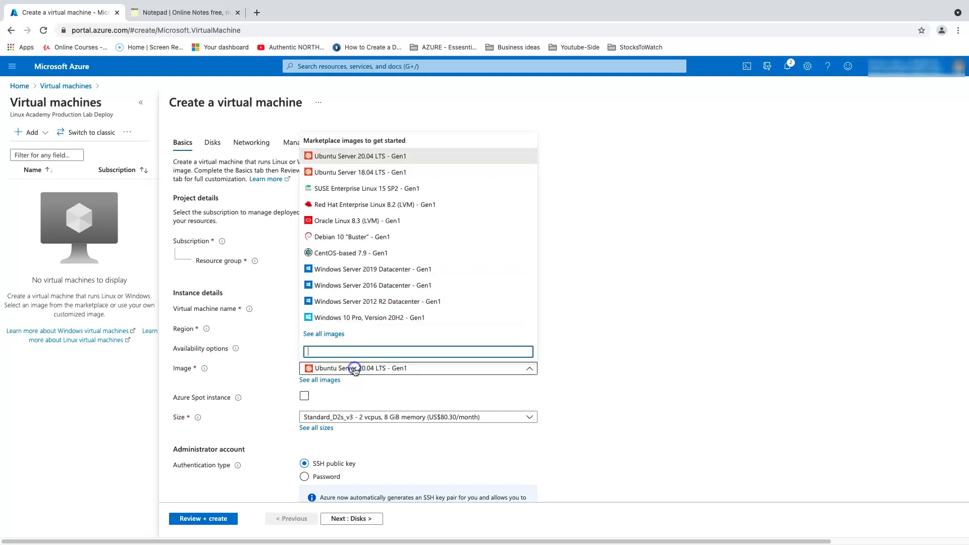
pyautogui.click(356, 269)
# Step: Enter and confirm the administrator username and password, then continue to Disks
pyautogui.scroll(-3, 430, 426)
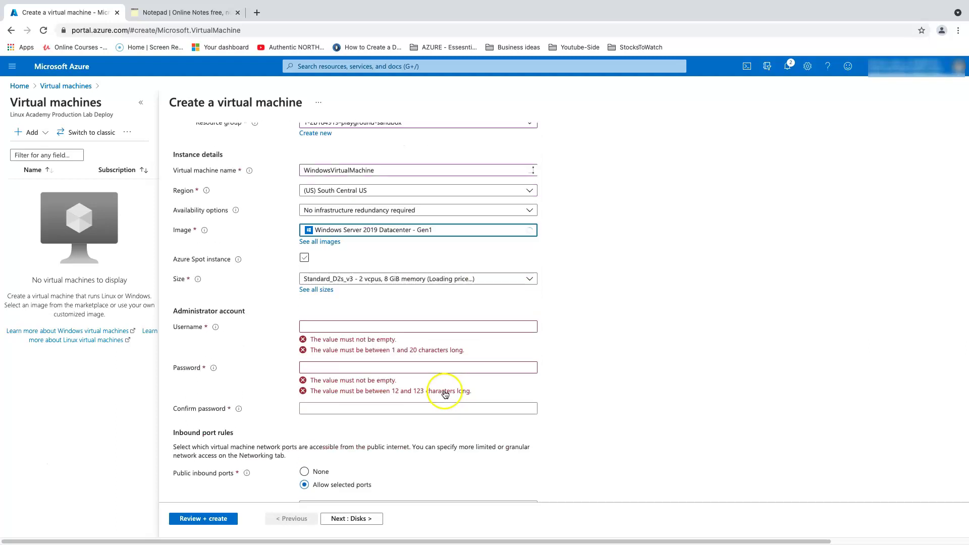
pyautogui.click(336, 327)
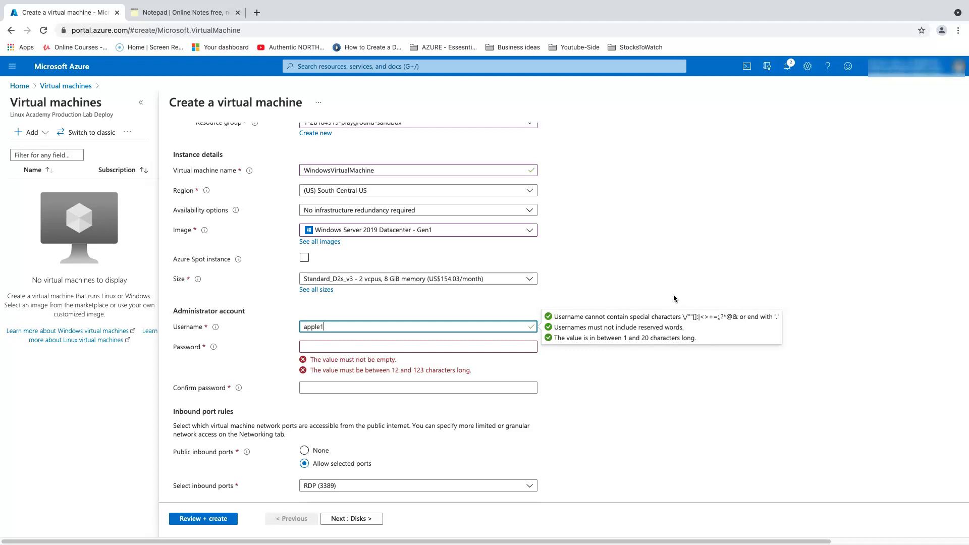
pyautogui.press('Tab')
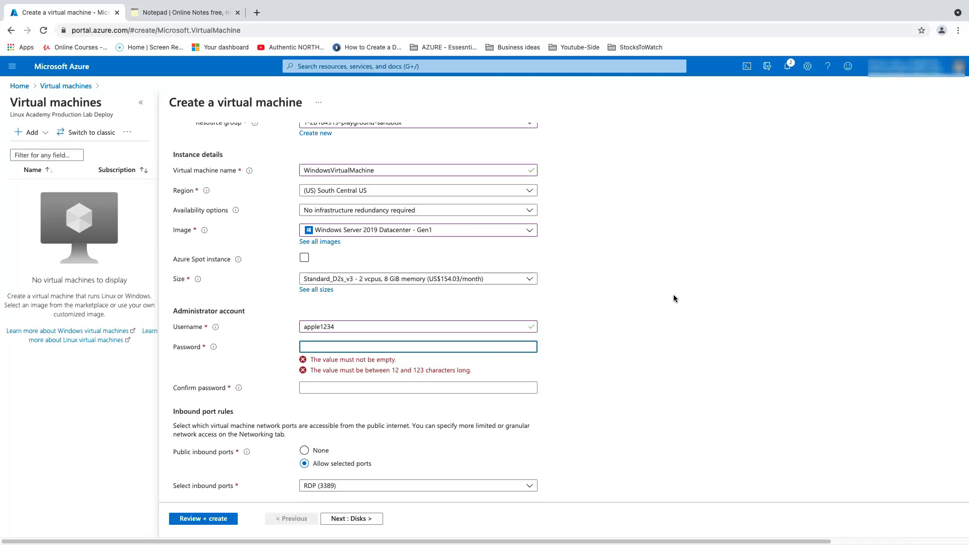
pyautogui.write('••')
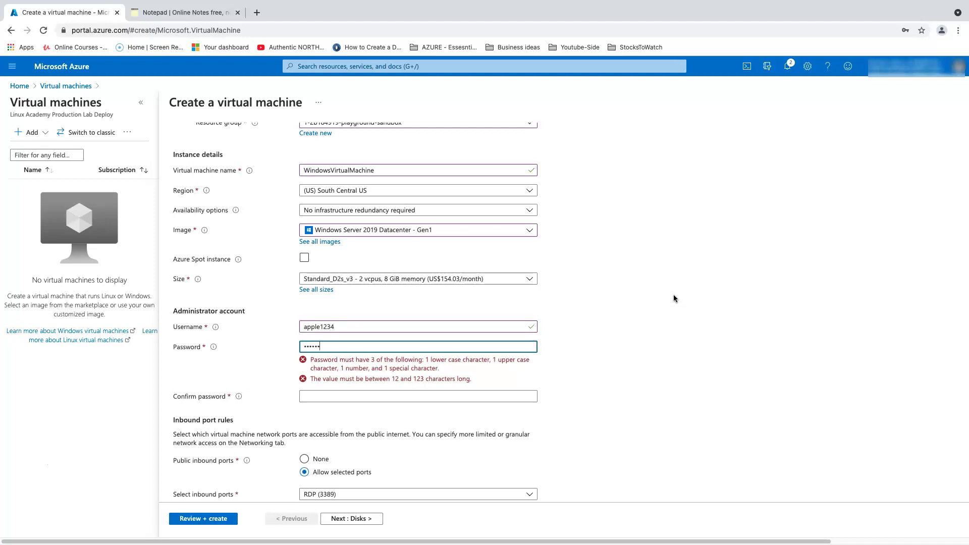
pyautogui.press('Tab')
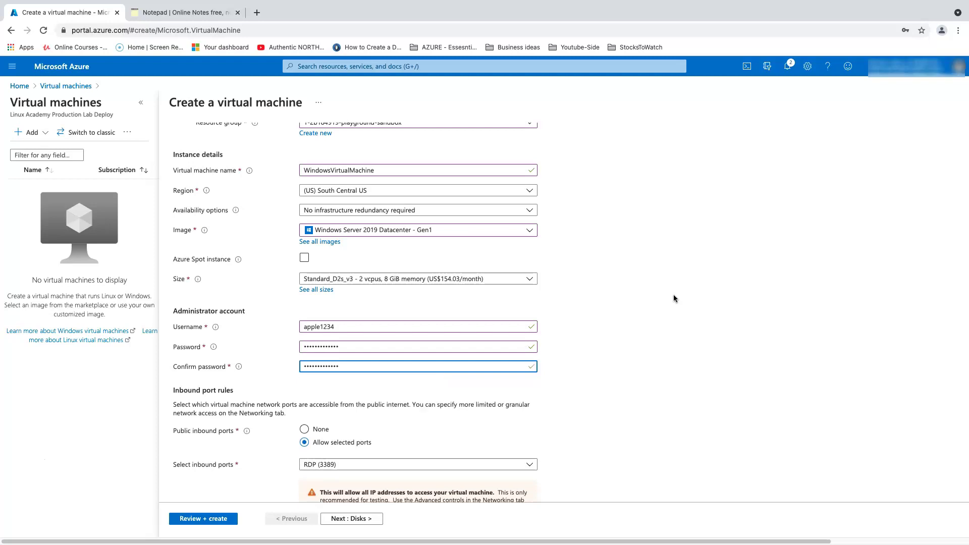
pyautogui.scroll(-3, 852, 342)
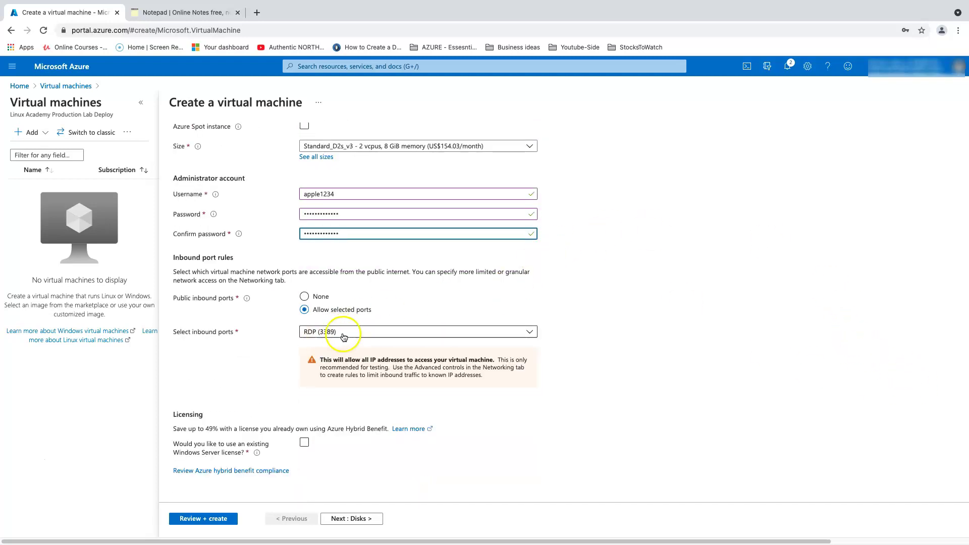
pyautogui.click(344, 519)
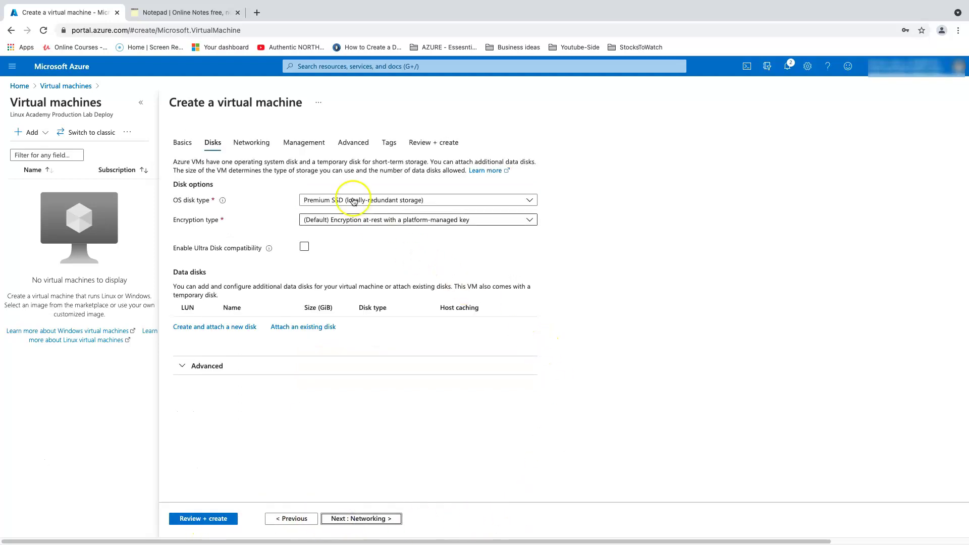
# Step: Check the Networking settings, disable boot diagnostics under Management, and go to Advanced custom data
pyautogui.click(253, 144)
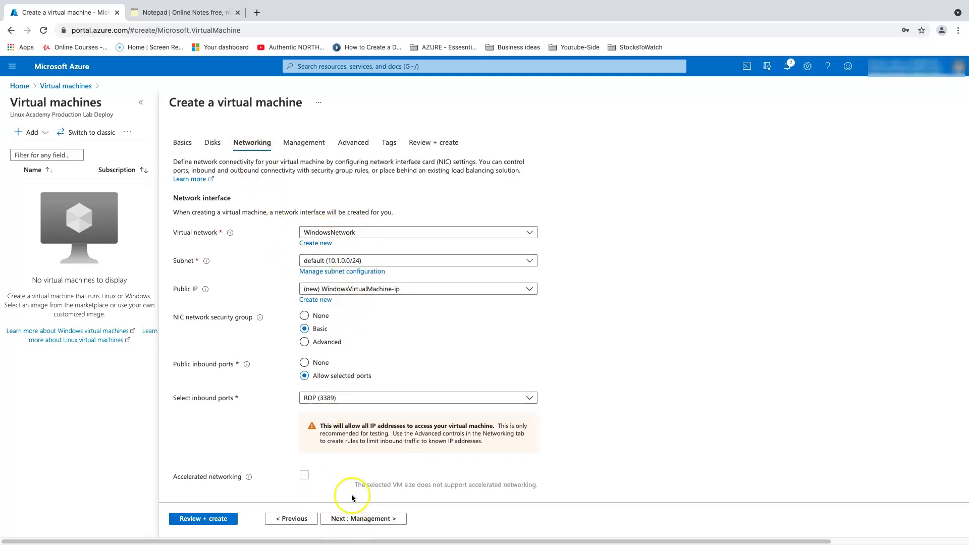
pyautogui.click(367, 518)
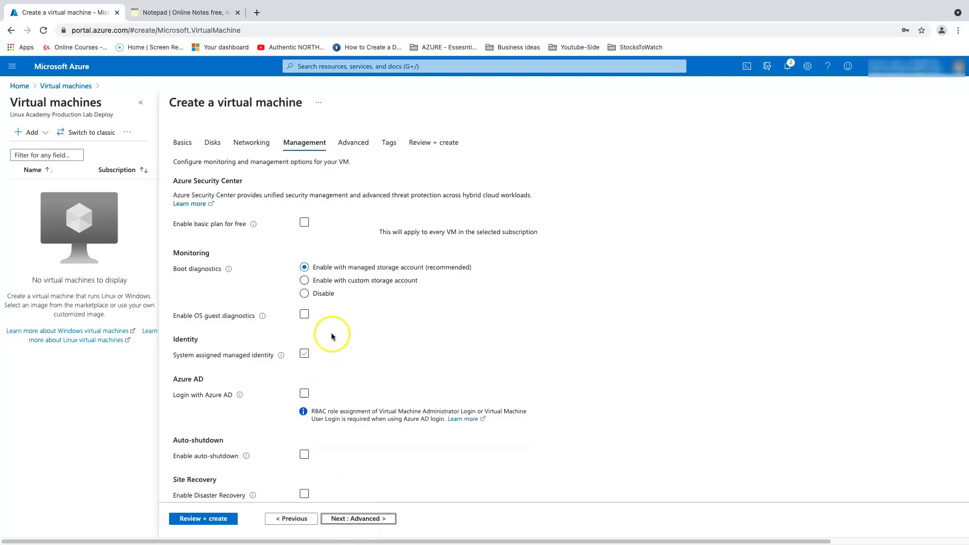
pyautogui.click(305, 297)
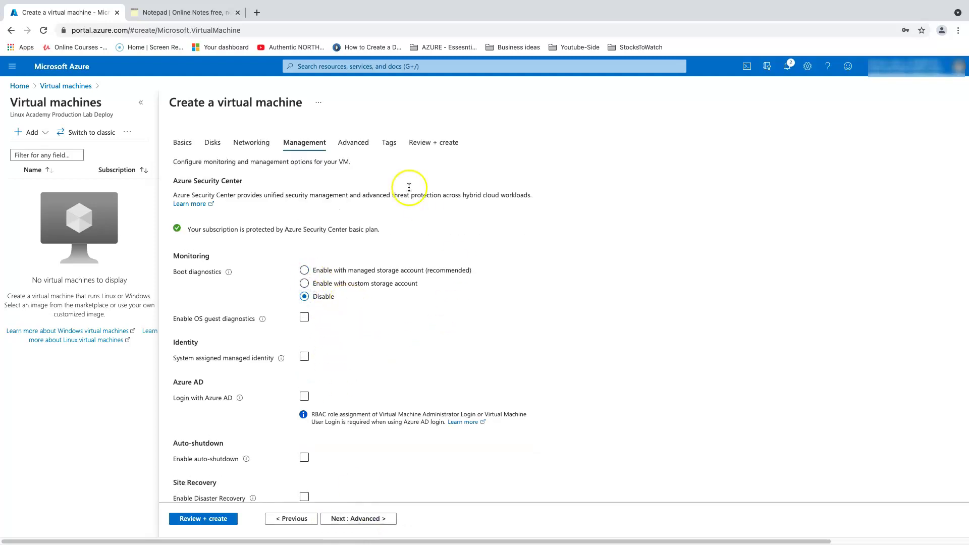
pyautogui.click(353, 143)
pyautogui.click(321, 301)
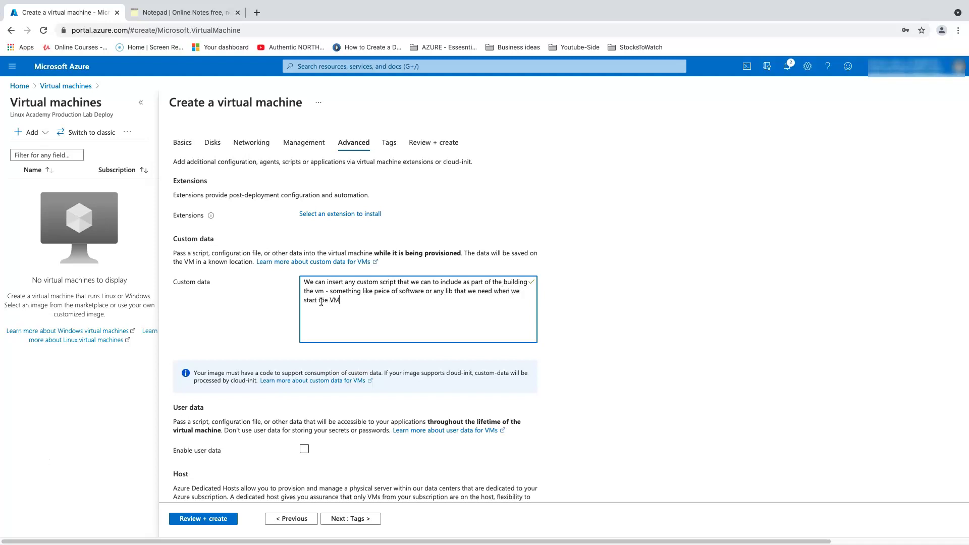
# Step: Delete all text from the Custom data box and continue to Tags
pyautogui.moveTo(389, 309); pyautogui.dragTo(296, 281)
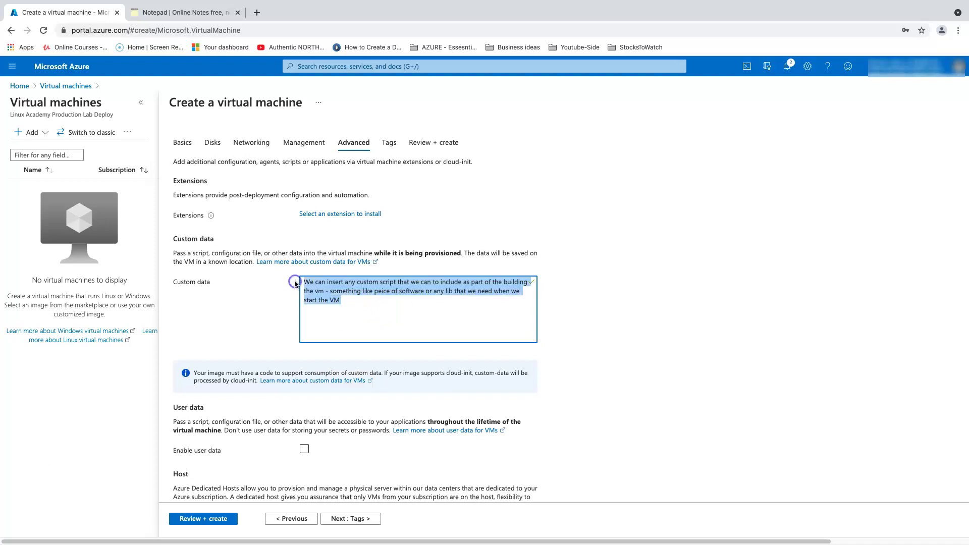
pyautogui.press('BackSpace')
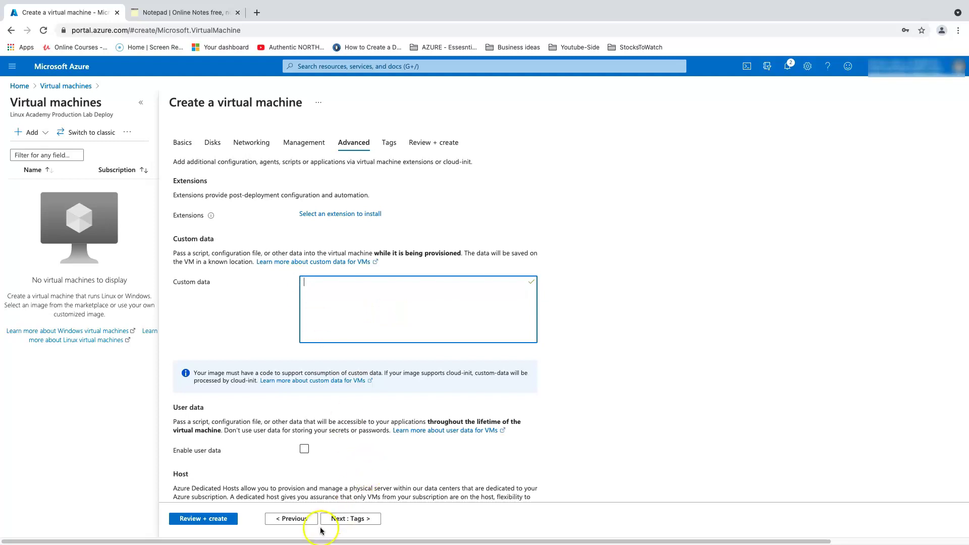
pyautogui.click(349, 518)
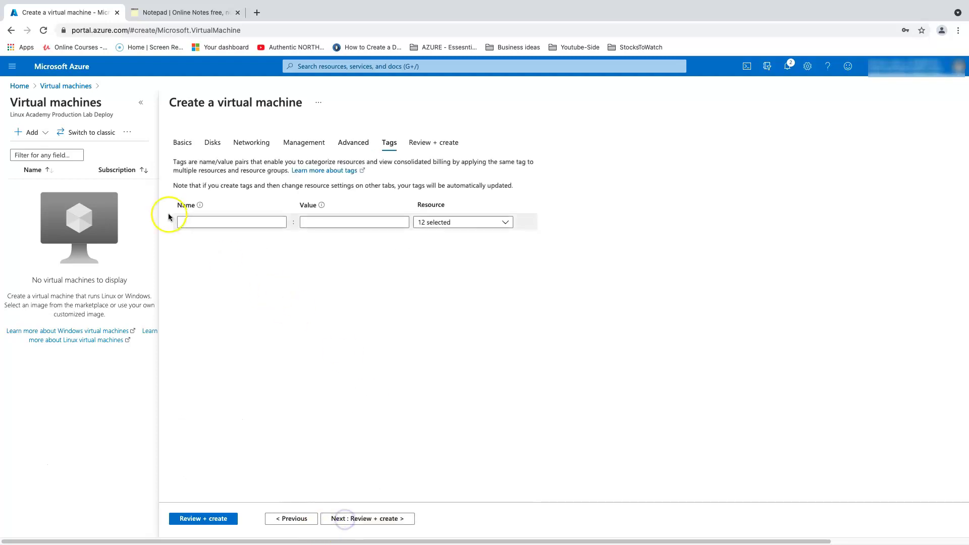
# Step: Add the tag Dev with value Windows and run Review + create validation
pyautogui.click(213, 225)
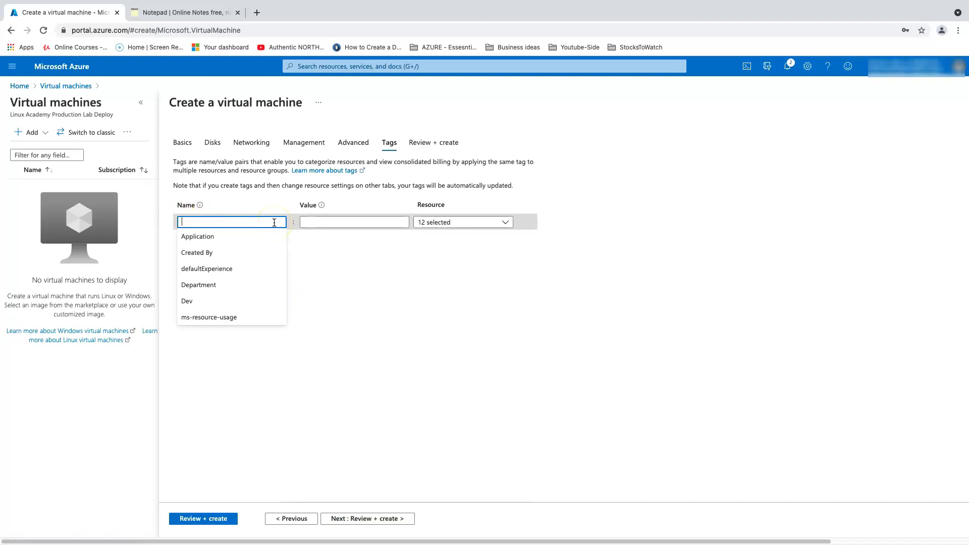
pyautogui.write('Dev')
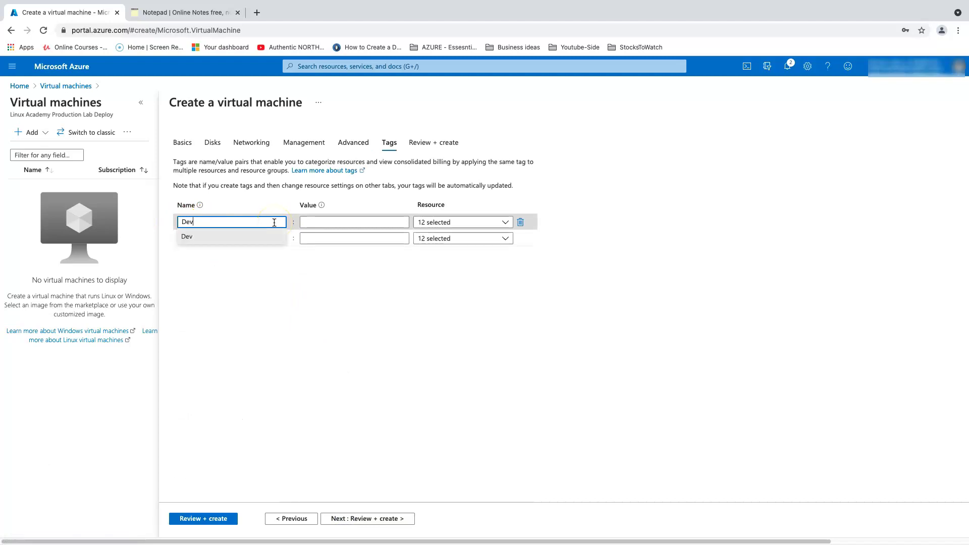
pyautogui.press('Tab')
pyautogui.write('Windows')
pyautogui.click(432, 348)
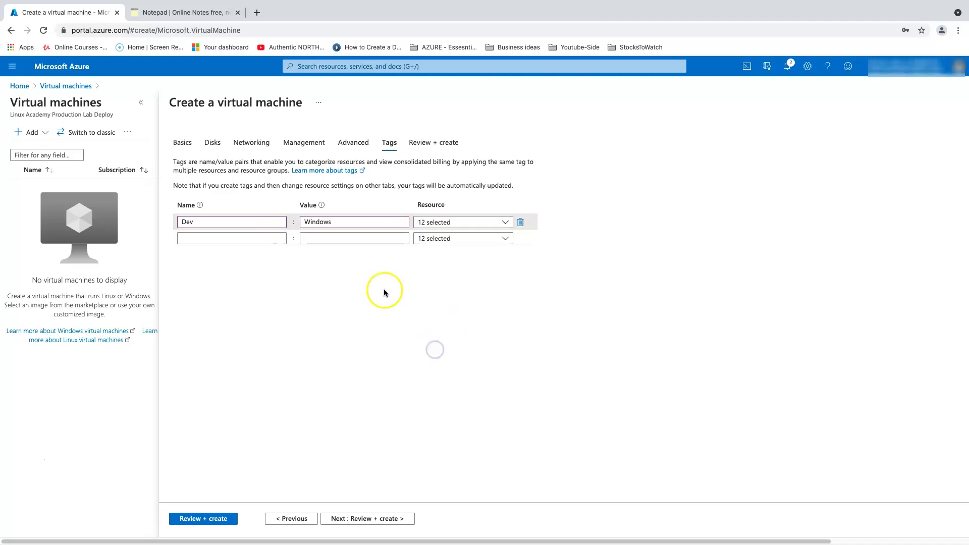
pyautogui.click(201, 519)
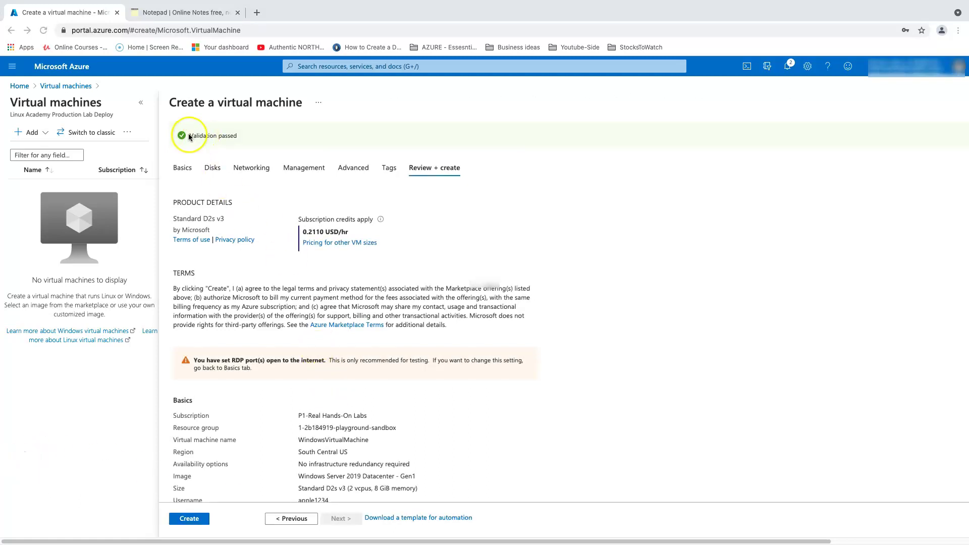
pyautogui.click(190, 518)
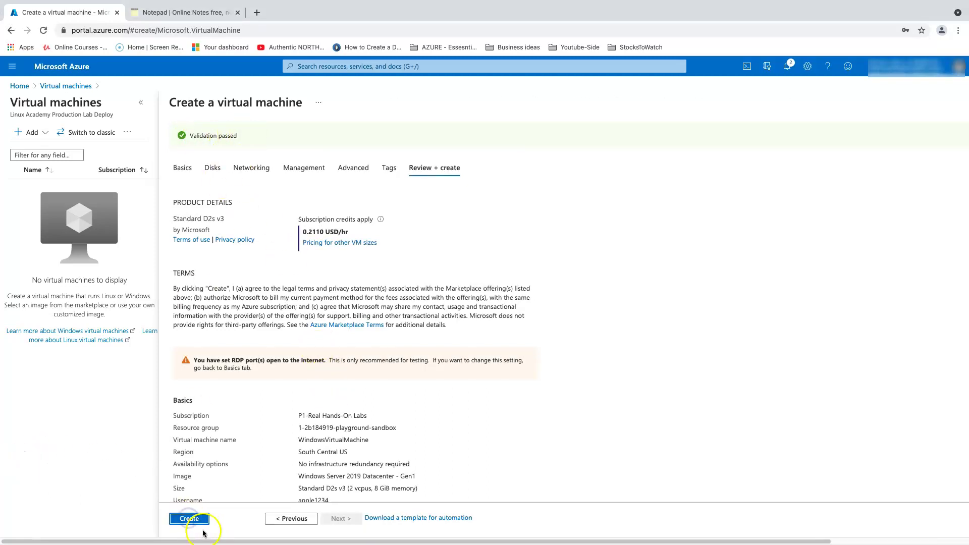
# Step: Create WindowsVirtualMachine, refresh until deployed, and open its overview with public IP 40.86.155.234
pyautogui.click(186, 520)
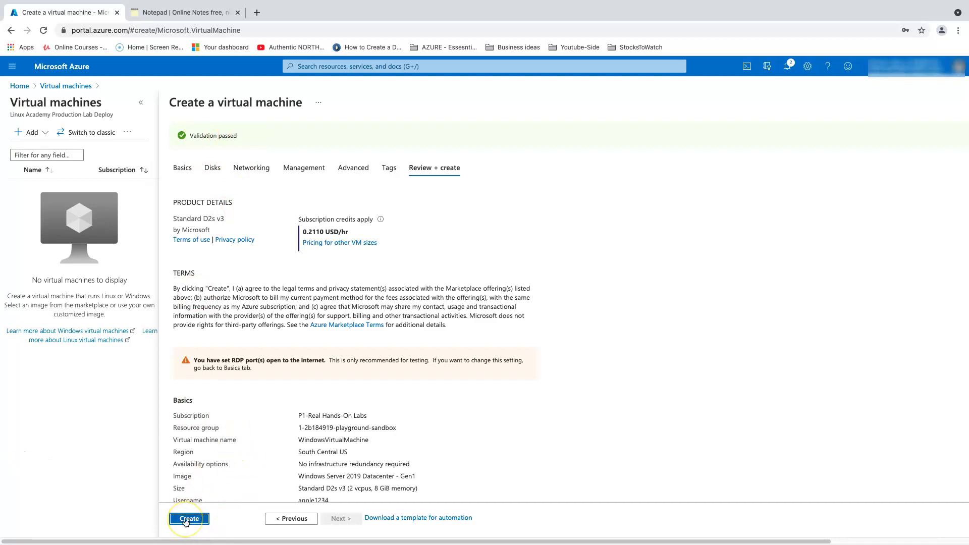
pyautogui.click(187, 520)
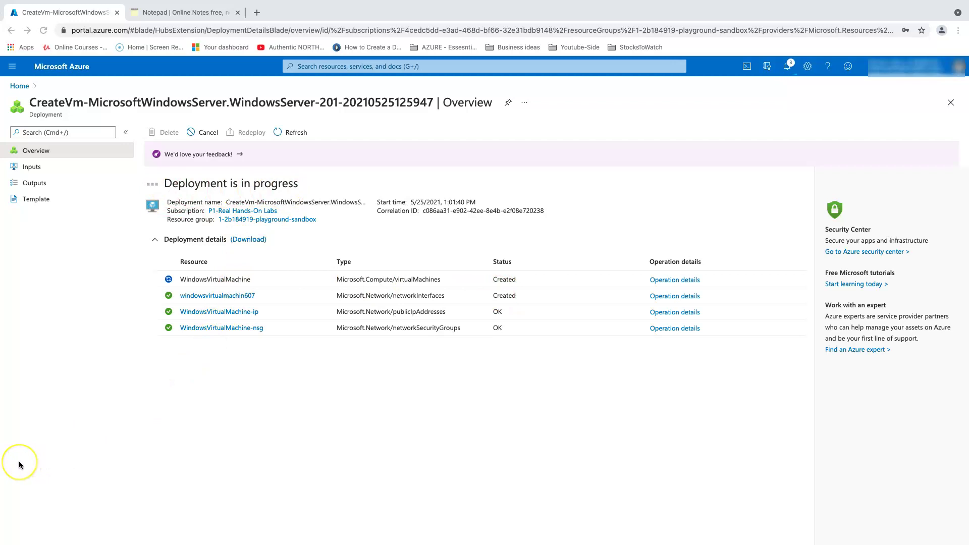
pyautogui.click(286, 132)
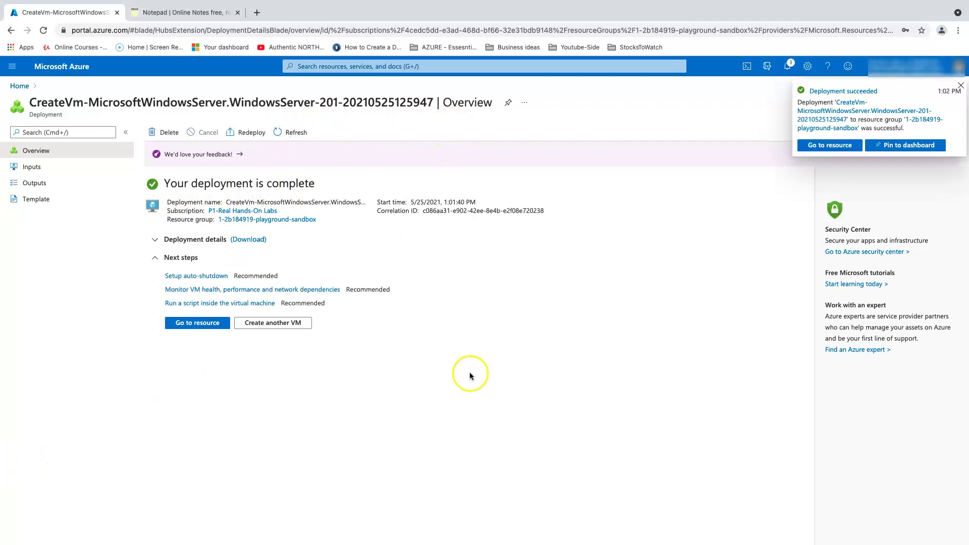
pyautogui.click(208, 323)
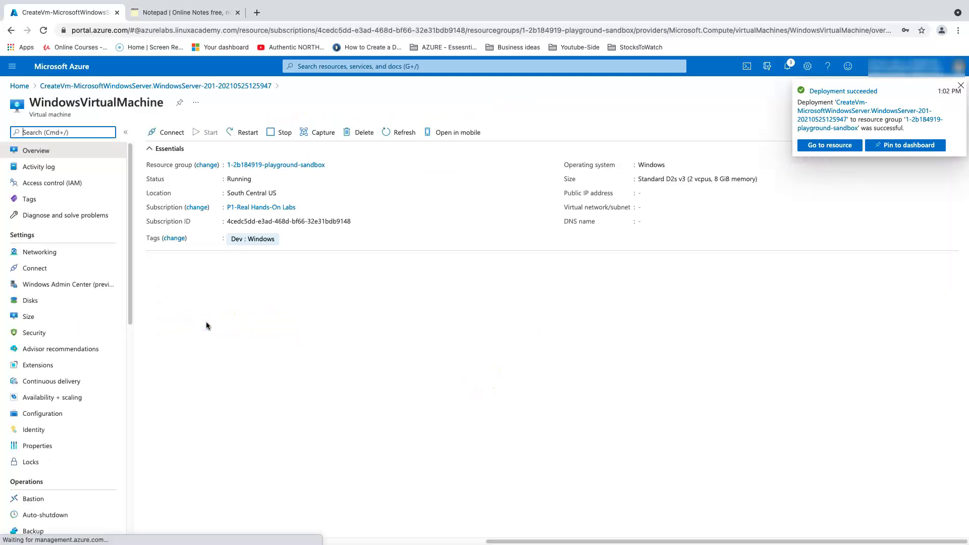
# Step: Download the VM's RDP connection file via Connect > RDP
pyautogui.click(164, 133)
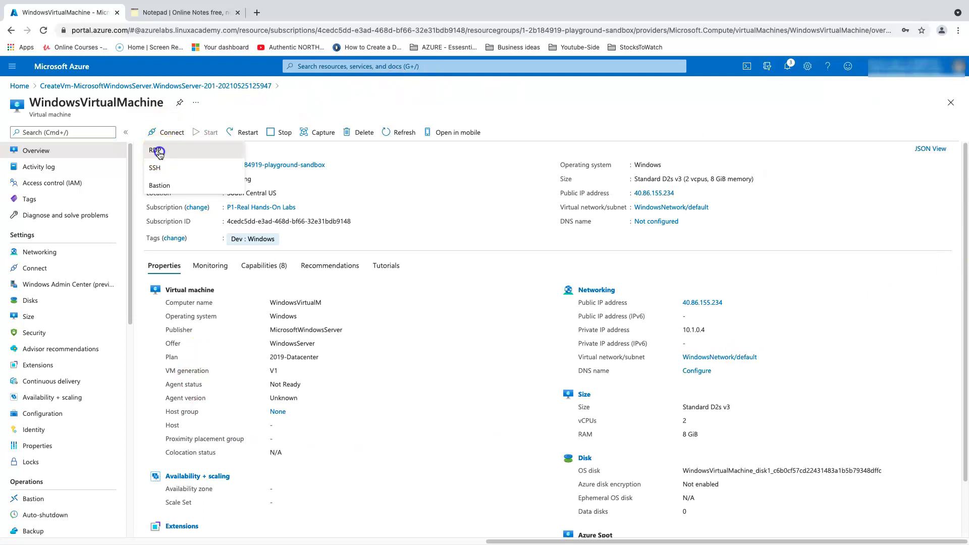
pyautogui.click(155, 150)
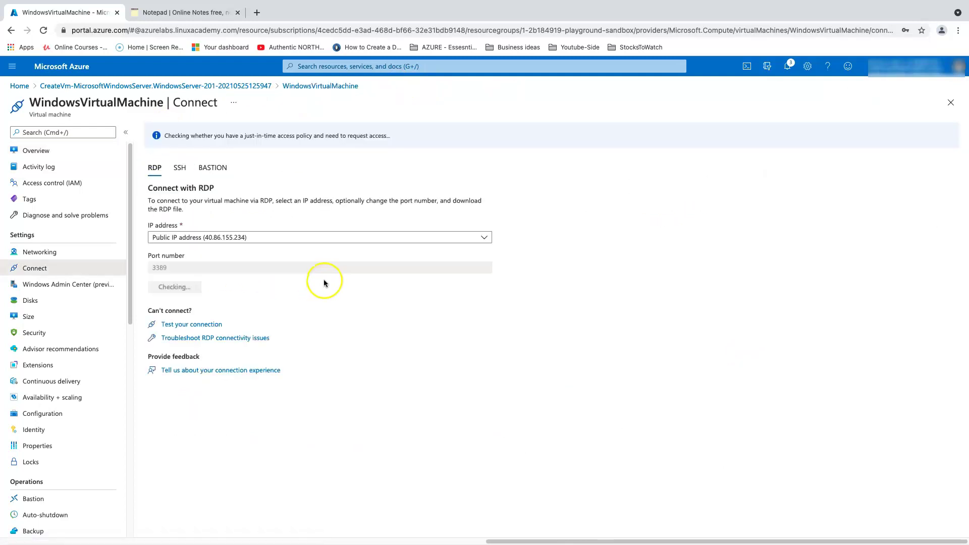
pyautogui.click(207, 285)
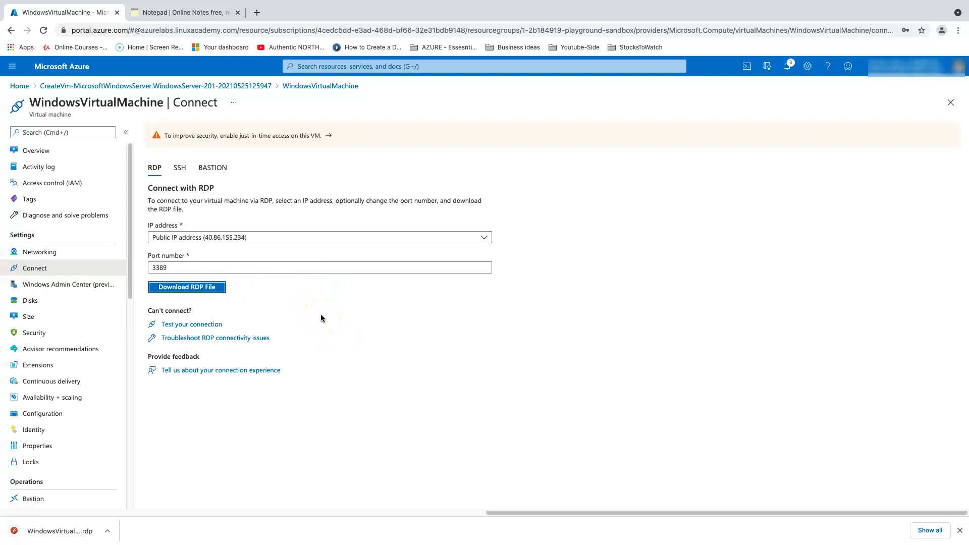
# Step: Open WindowsVirtualMachine.rdp from Finder in Microsoft Remote Desktop
pyautogui.rightClick(97, 534)
pyautogui.click(123, 517)
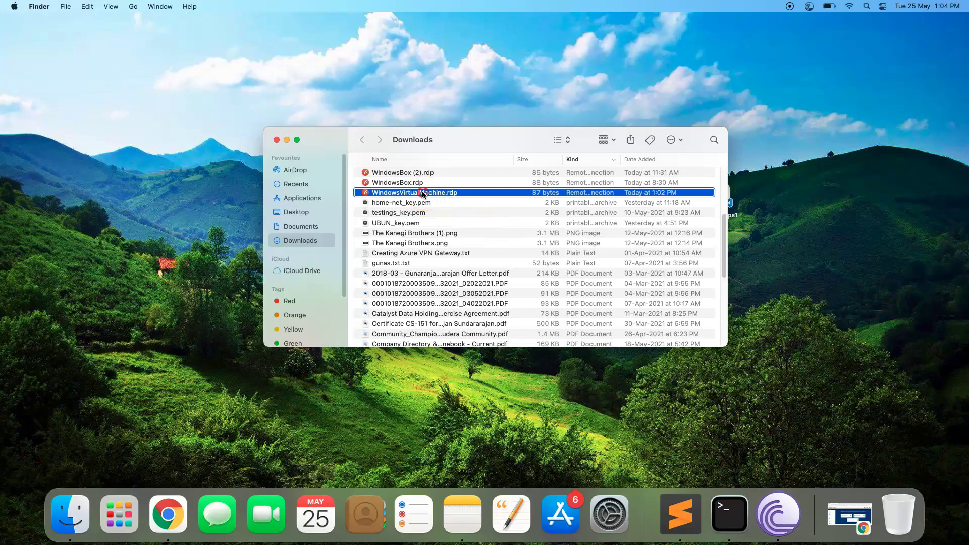
pyautogui.rightClick(422, 192)
pyautogui.moveTo(460, 209)
pyautogui.click(623, 208)
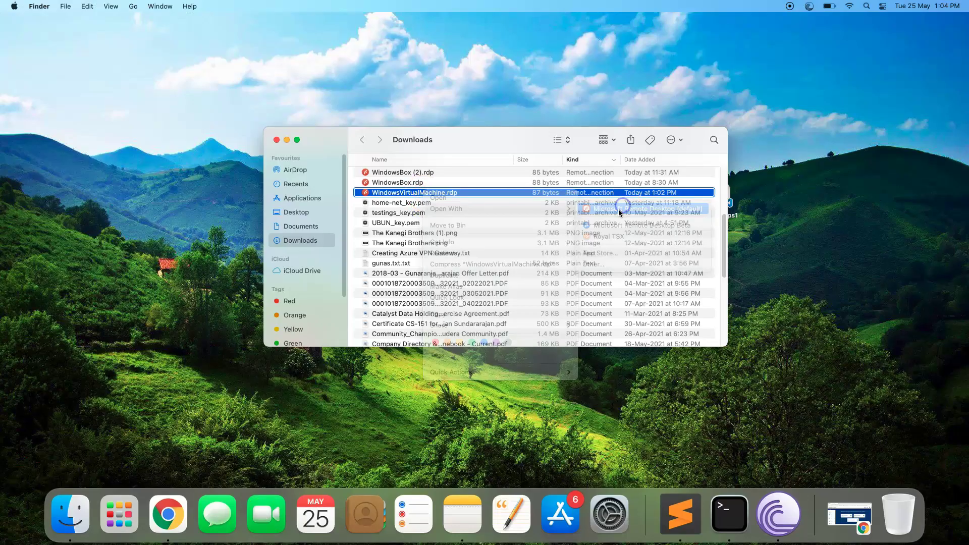
# Step: Log in to WindowsVirtualMachine at 40.86.155.234 with the admin username and password, trusting its certificate
pyautogui.click(285, 140)
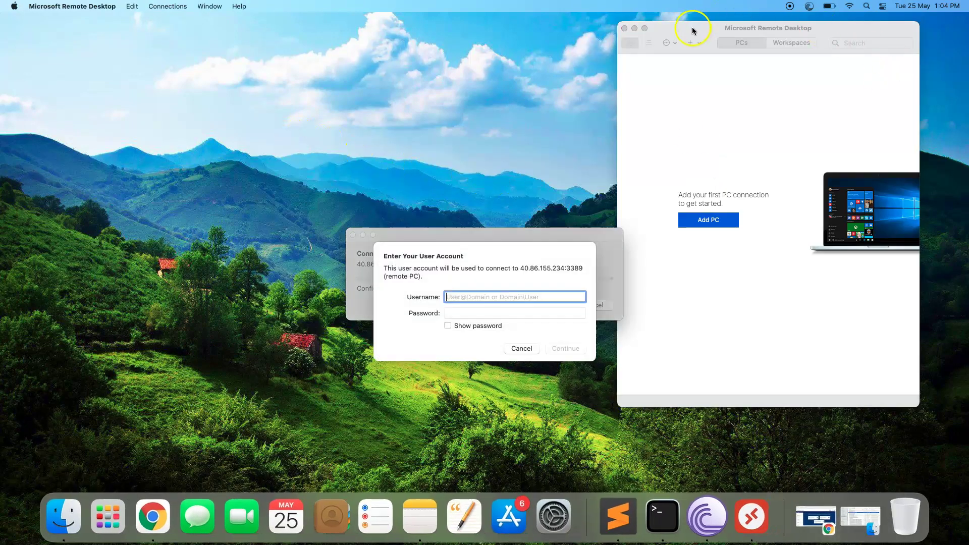
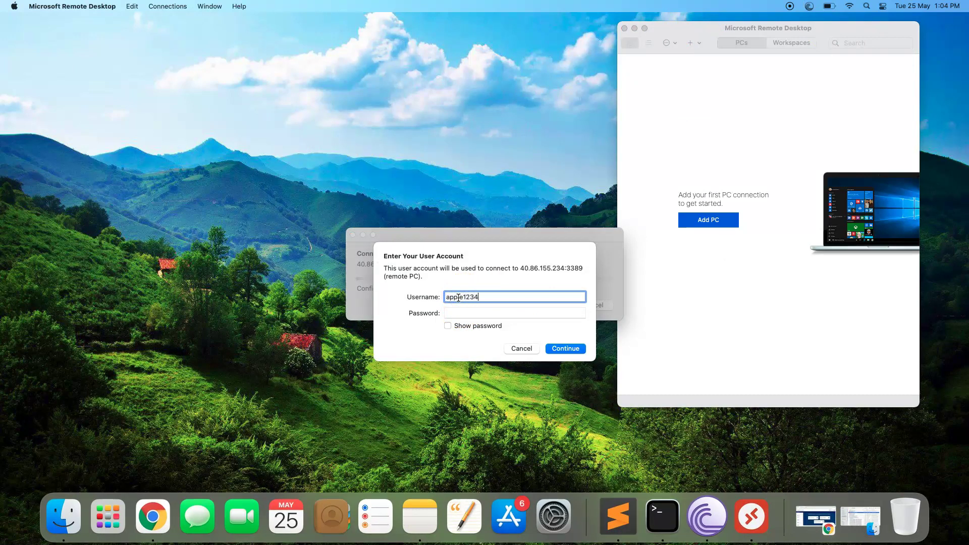
pyautogui.press('Tab')
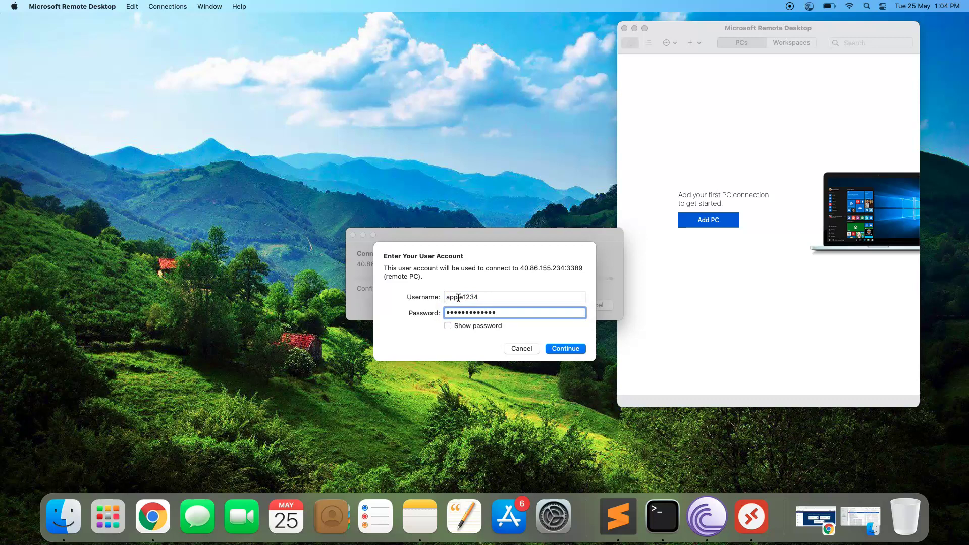
pyautogui.press('Return')
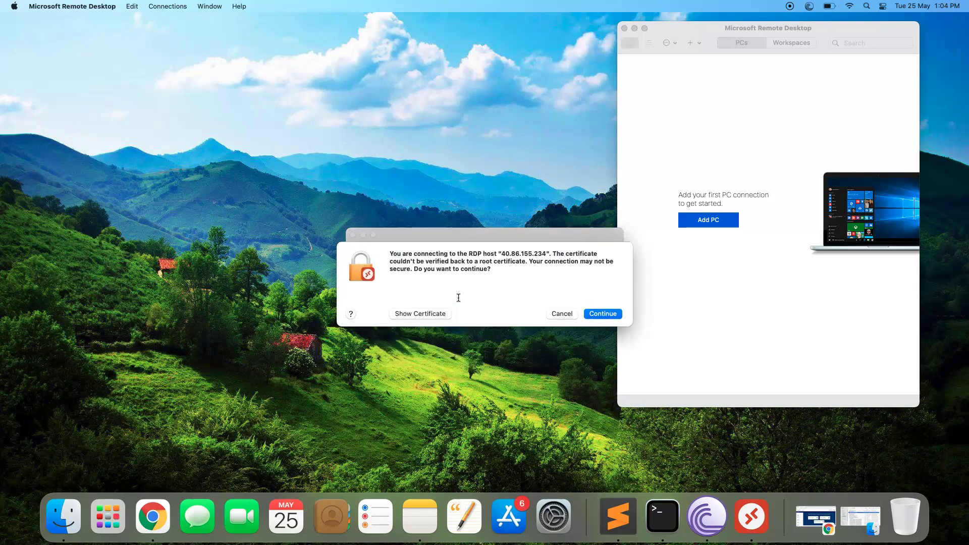
pyautogui.click(602, 313)
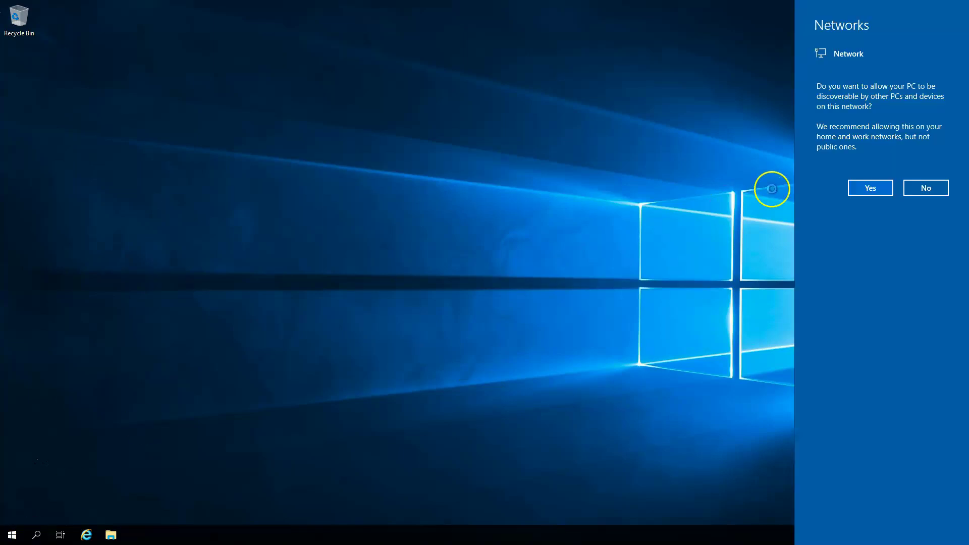
# Step: Answer Yes to network discoverability, then restore, move and close the Server Manager window
pyautogui.click(868, 188)
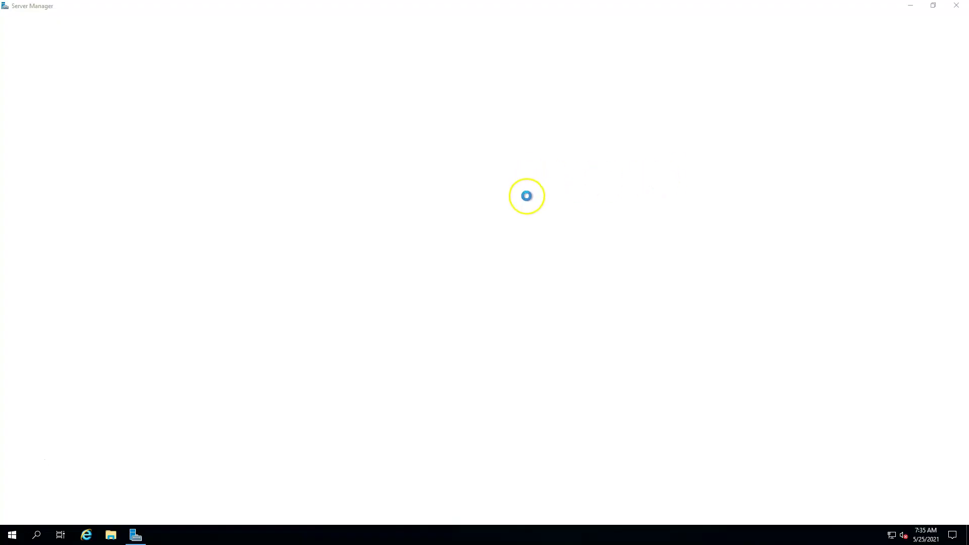
pyautogui.click(933, 6)
pyautogui.moveTo(605, 40); pyautogui.dragTo(701, 86)
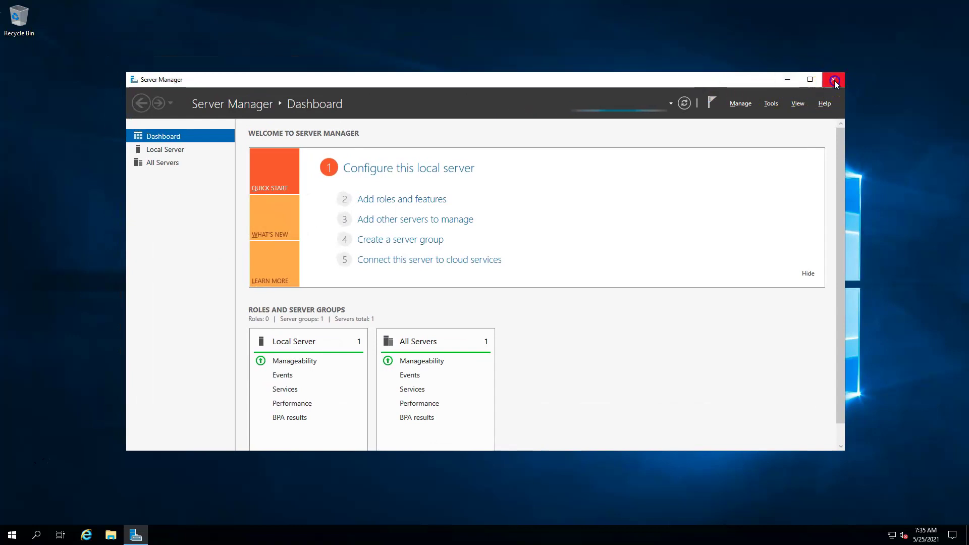
pyautogui.click(832, 81)
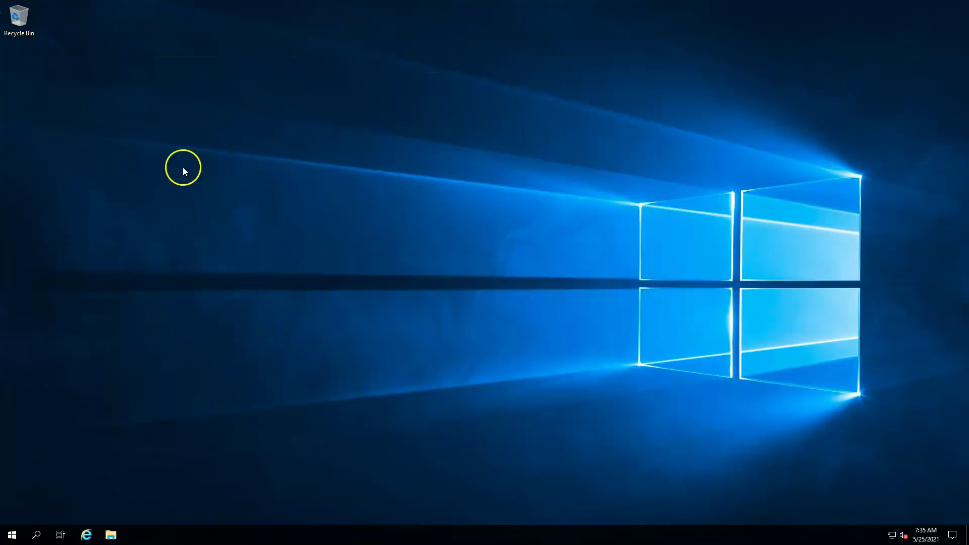
pyautogui.click(65, 6)
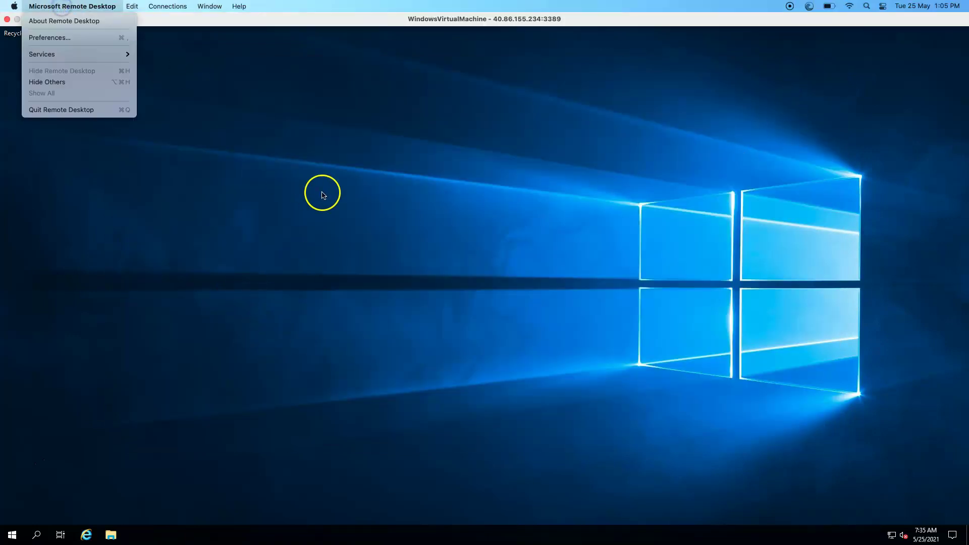
pyautogui.click(138, 485)
# Step: Open Command Prompt from Windows search on the remote server
pyautogui.click(43, 534)
pyautogui.write('dom')
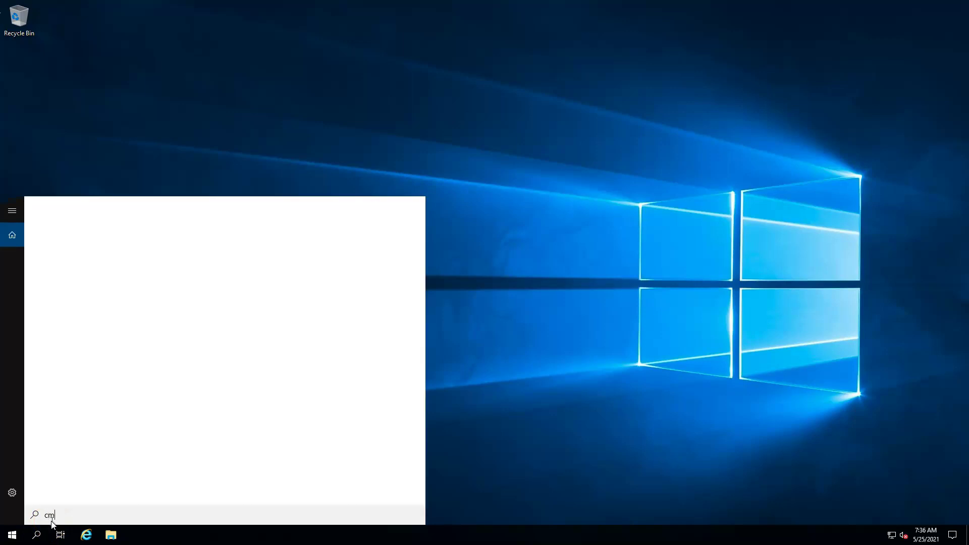
pyautogui.write('d')
pyautogui.click(192, 261)
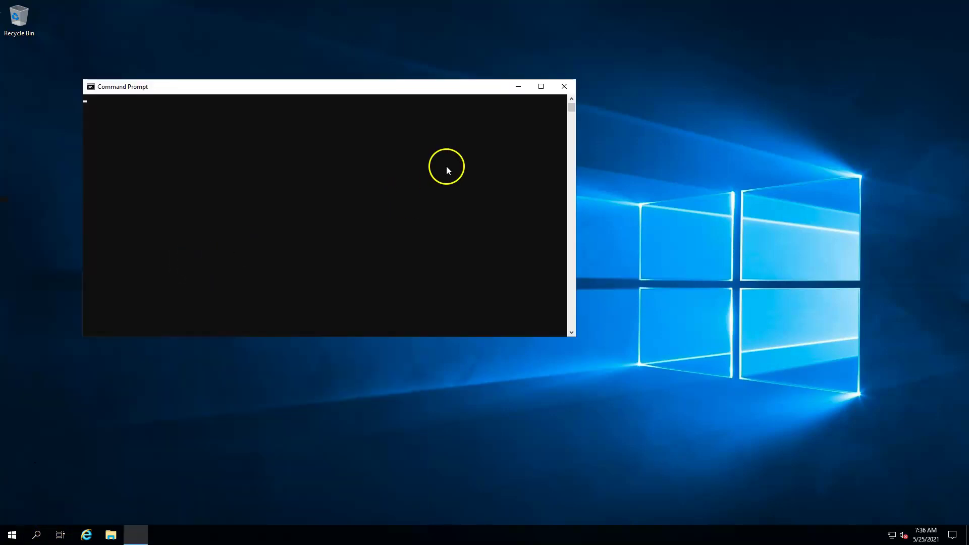
# Step: Run ipconfig /all maximized and highlight host name WindowsVirtualM with IPv4 address 10.1.0.4
pyautogui.write('ipconfig /all')
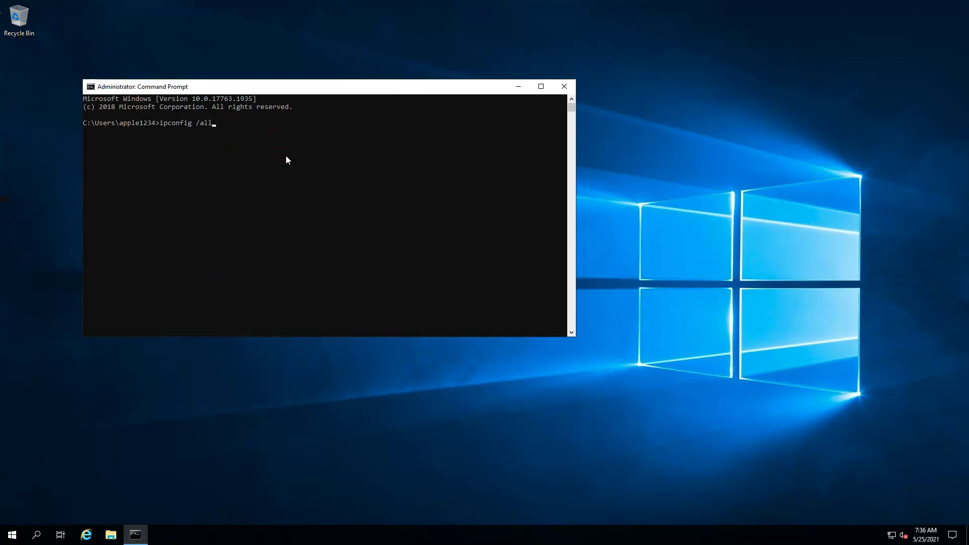
pyautogui.press('Return')
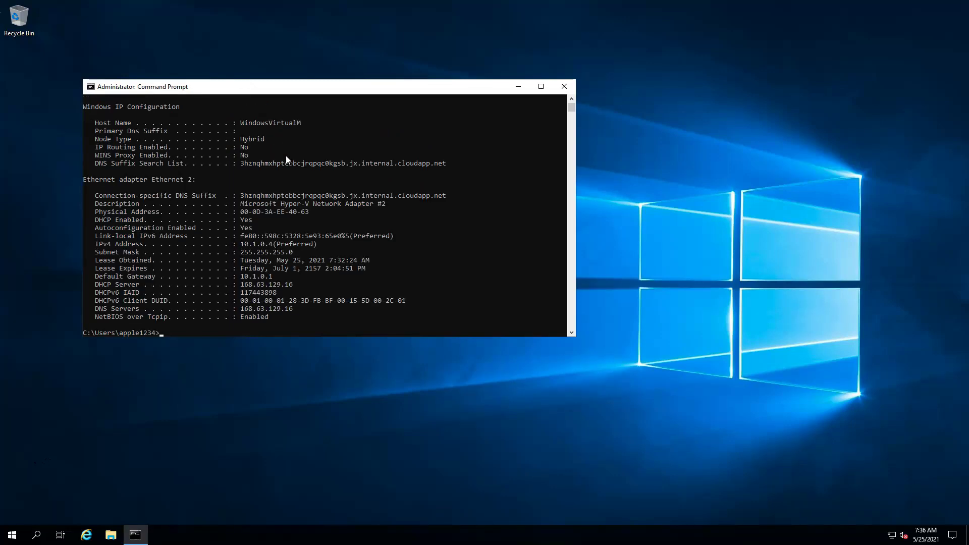
pyautogui.click(540, 87)
pyautogui.moveTo(160, 40); pyautogui.dragTo(218, 43)
pyautogui.click(282, 47)
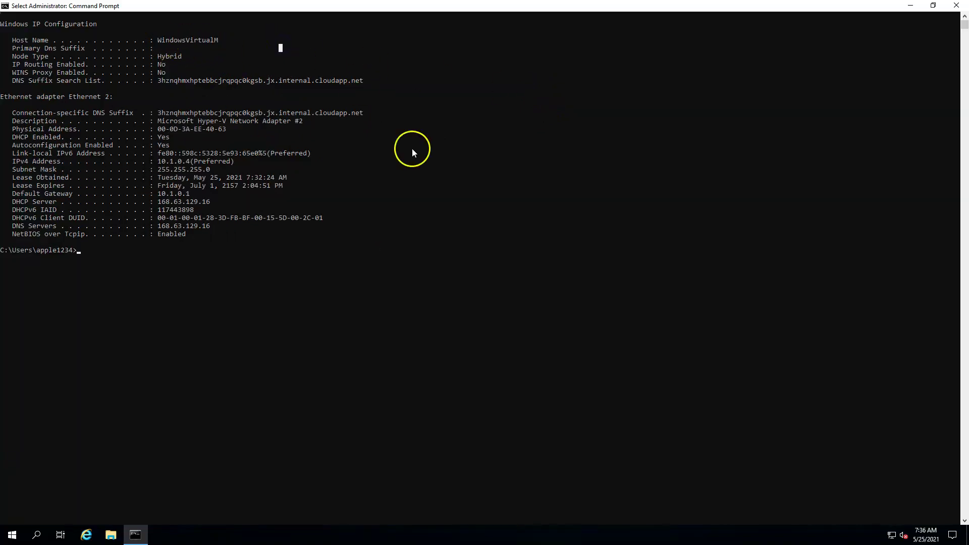
pyautogui.click(490, 317)
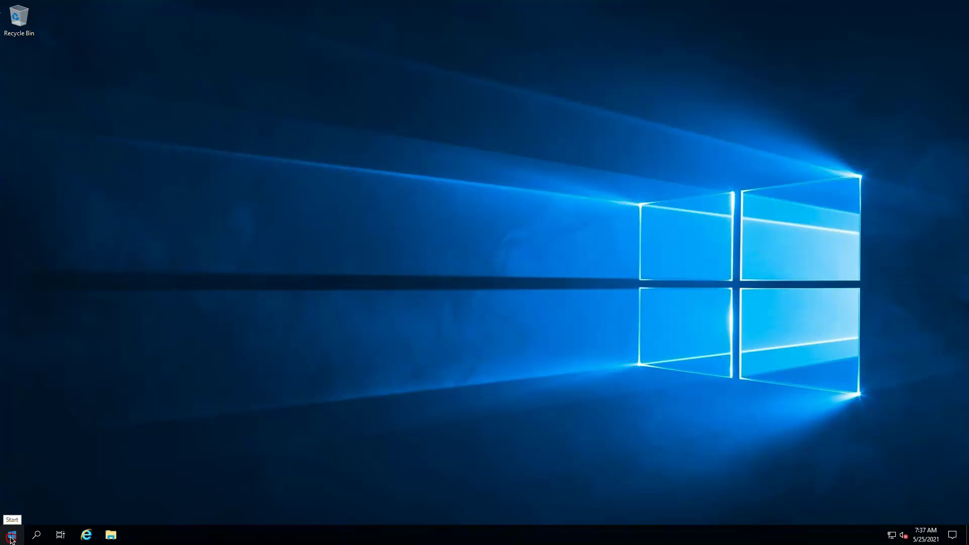
# Step: Open the System About page and select the device name WindowsVirtualM
pyautogui.rightClick(12, 539)
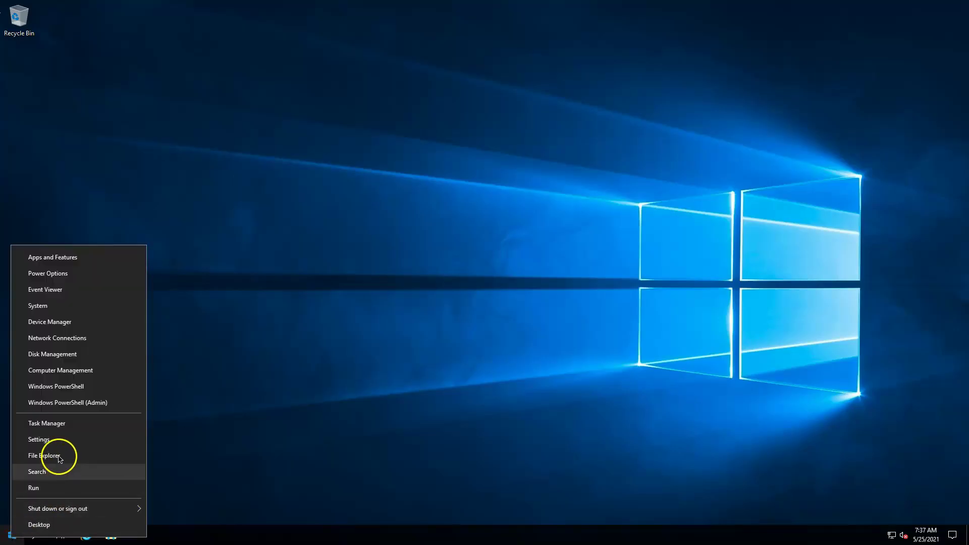
pyautogui.click(40, 306)
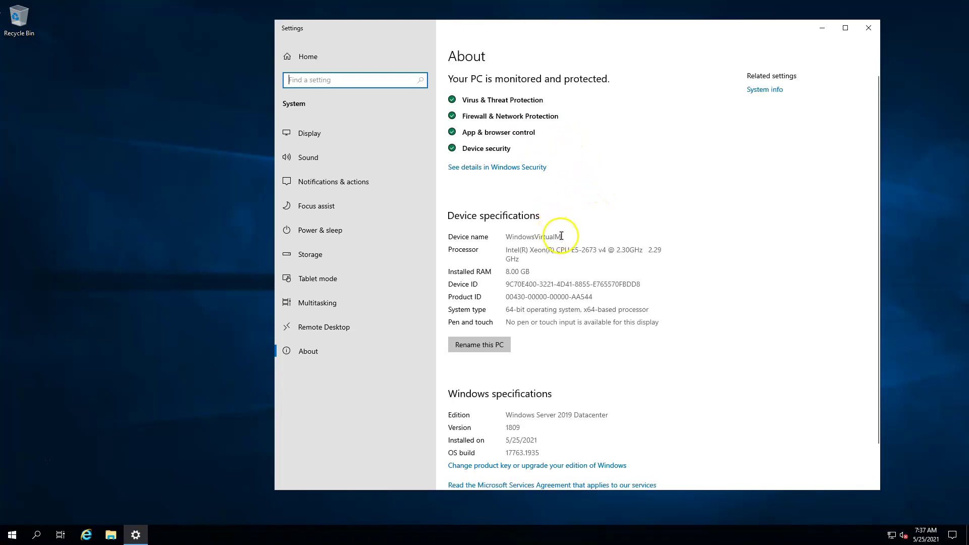
pyautogui.click(521, 235)
pyautogui.doubleClick(521, 235)
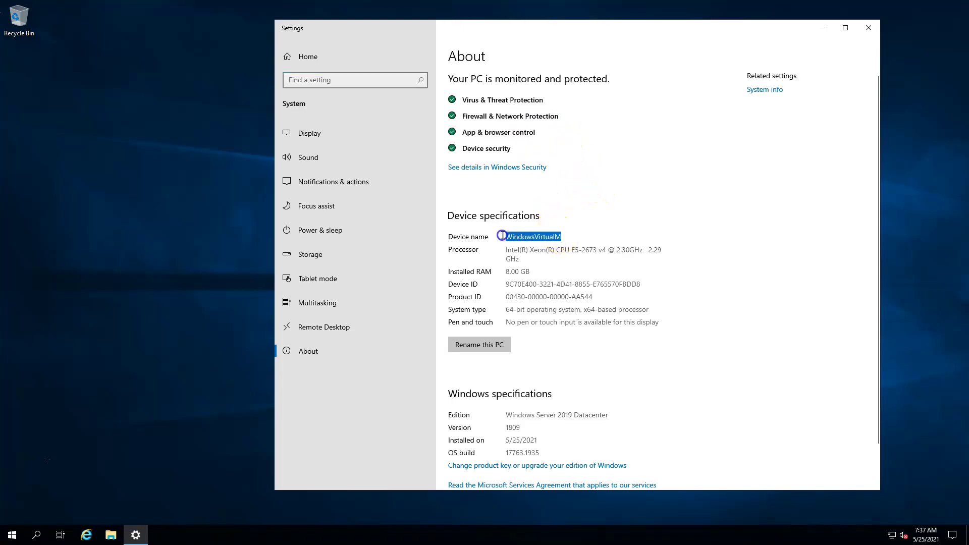
# Step: Leave the remote session and type 'Thanks for watching my video…' in the online notepad
pyautogui.click(647, 194)
pyautogui.hotkey('ctrl', 'Right')
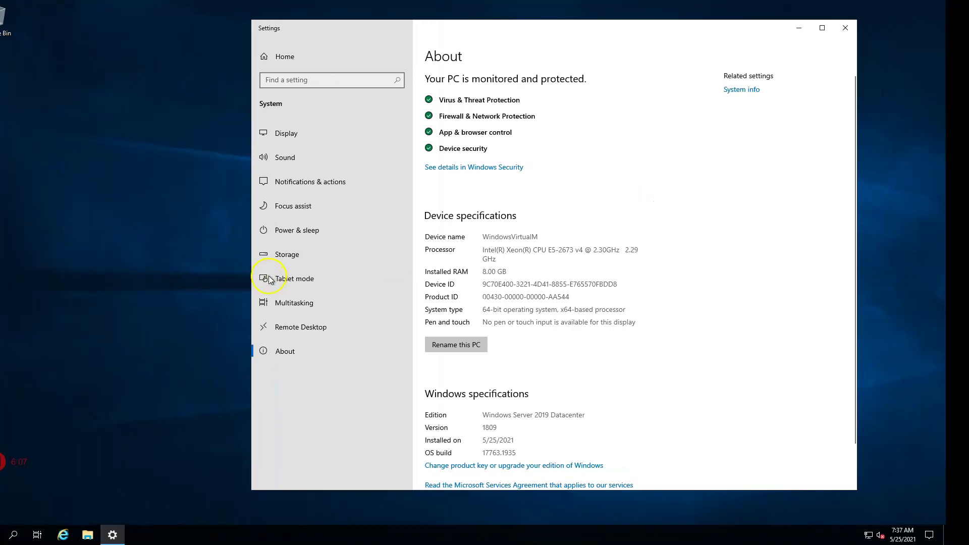
pyautogui.write('Thanks for ')
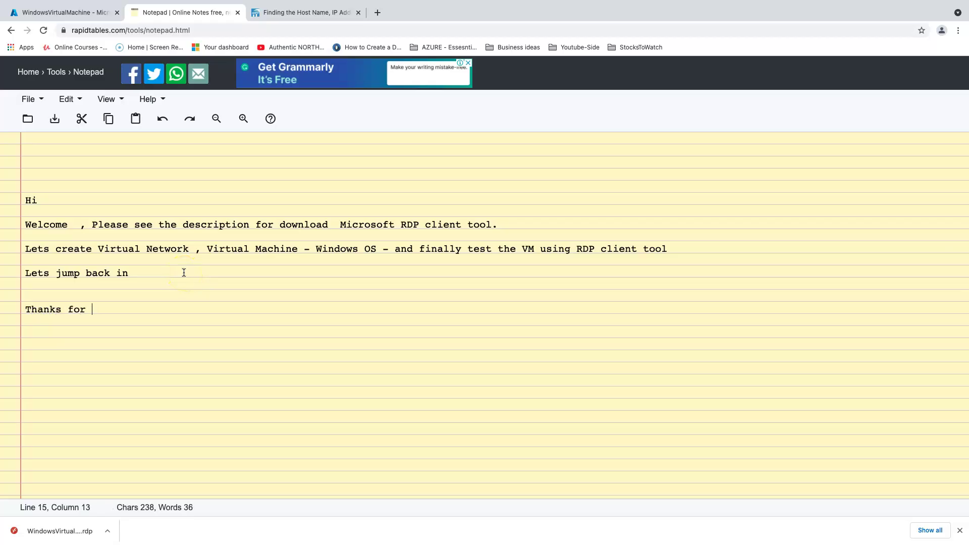
pyautogui.write('watching my video and if you have any doubts please comment it out in the comment section.')
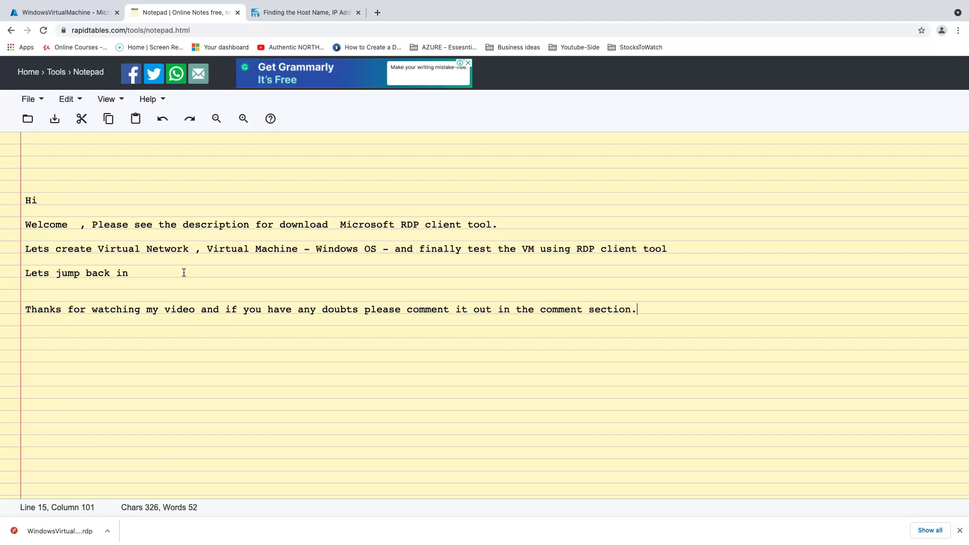
# Step: Add the 'See ya !' sign-off on a new line below the thank-you note
pyautogui.press('Return')
pyautogui.press('Return')
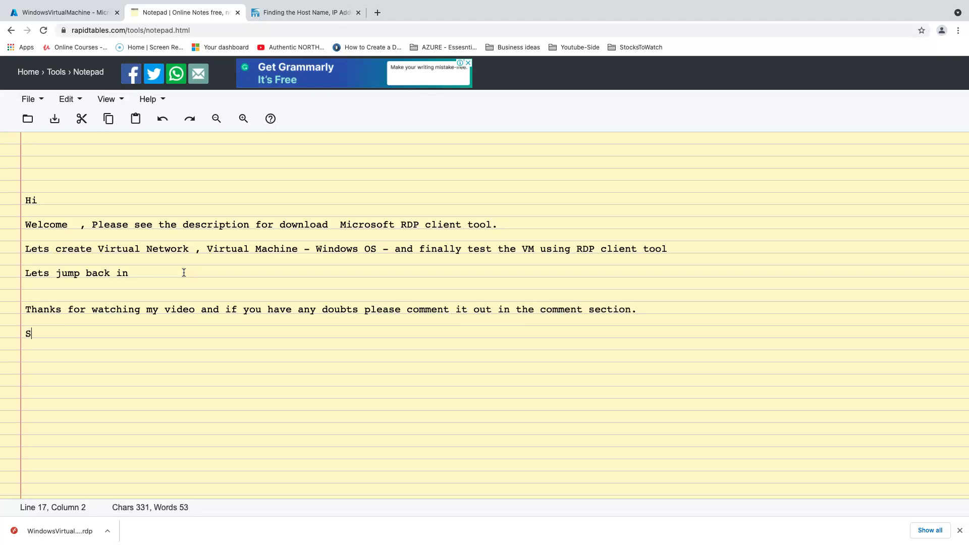
pyautogui.write('See ya !')
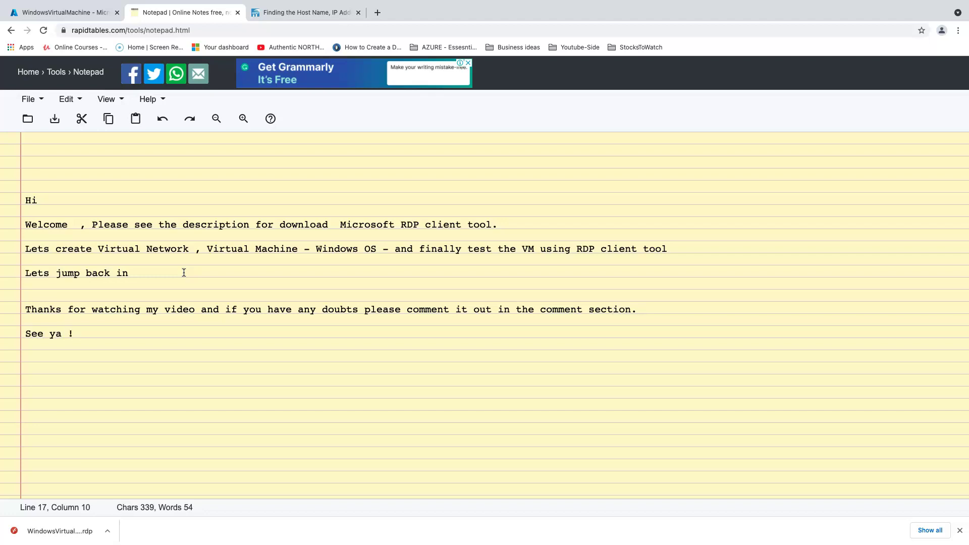
pyautogui.click(46, 535)
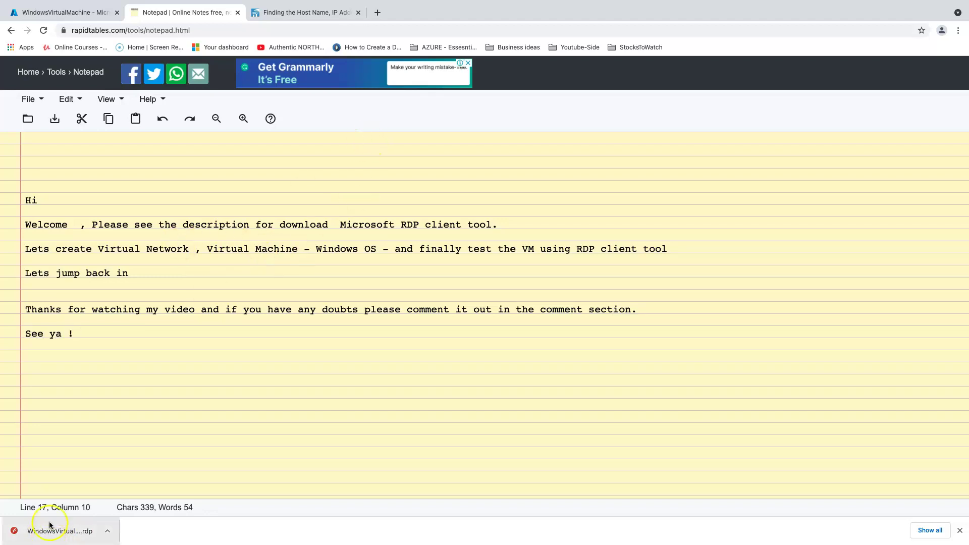